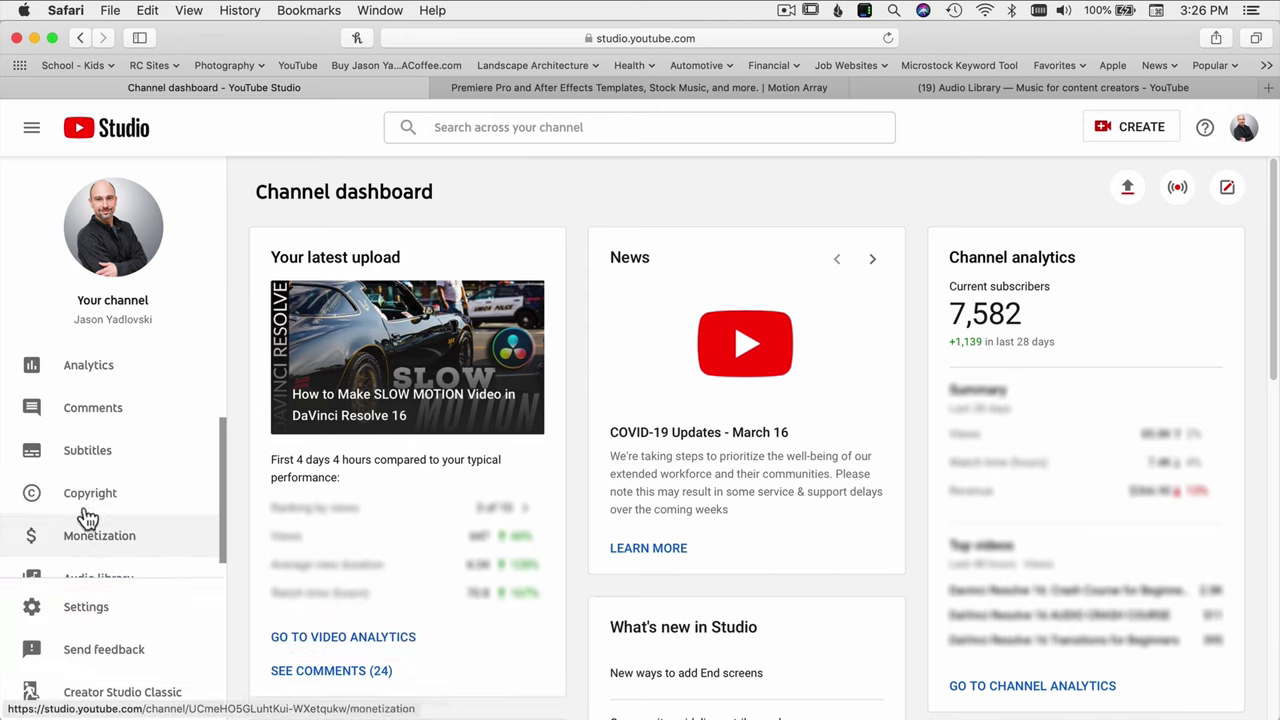
Scroll the YouTube Studio sidebar and open Audio library to list the free music tracks
{"action": "scroll", "coordinate": [86, 495], "scroll_direction": "down", "scroll_amount": 1}
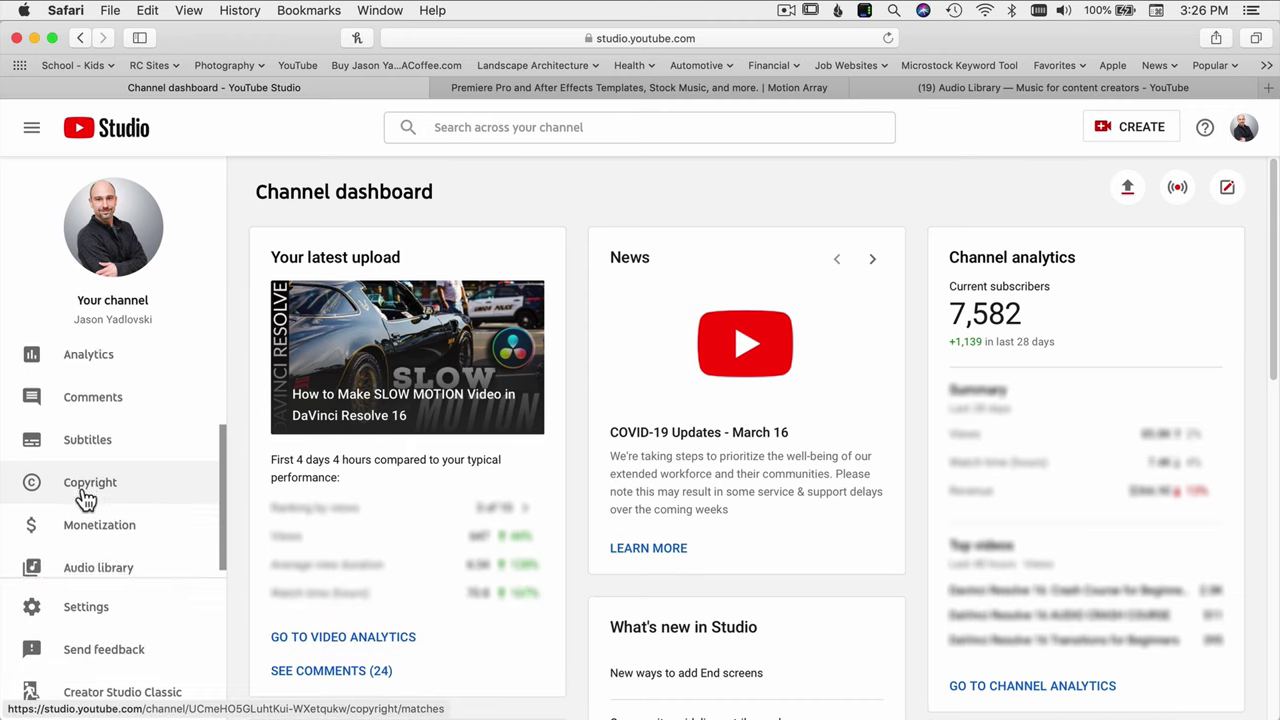
{"action": "left_click", "coordinate": [98, 565]}
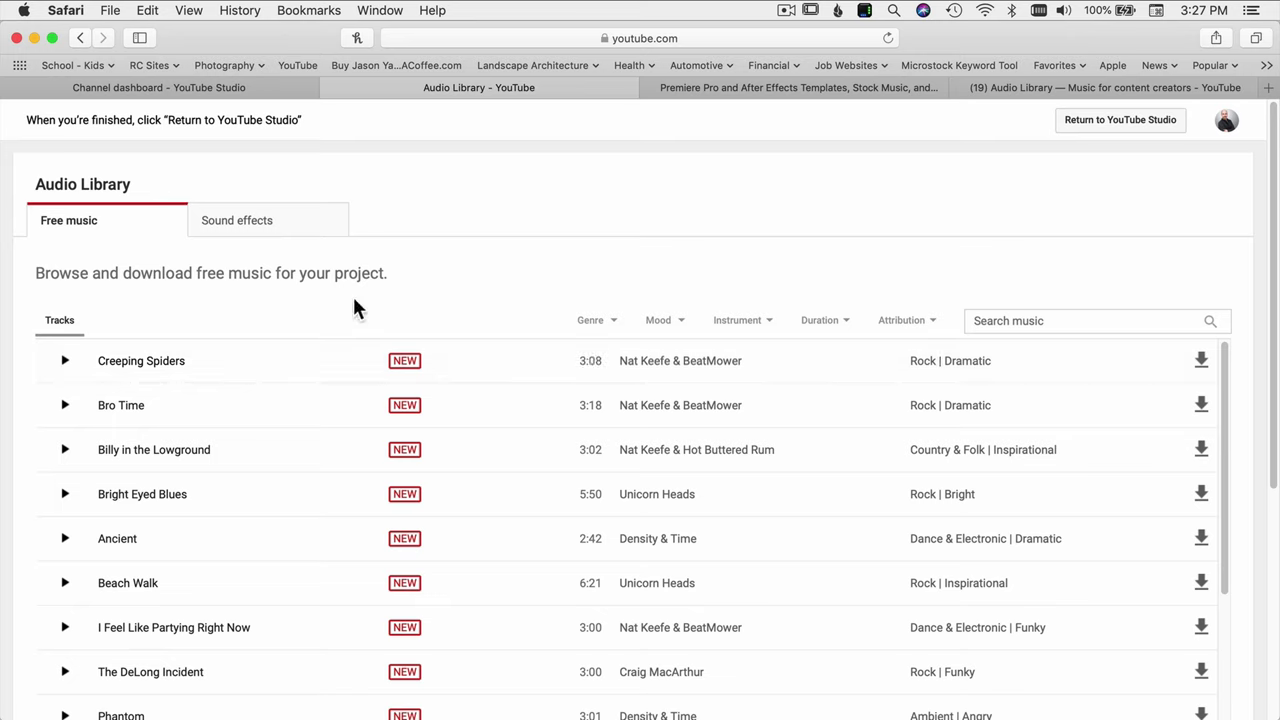
Look through the Genre, Mood, Instrument and Duration filter options without applying any
{"action": "left_click", "coordinate": [586, 322]}
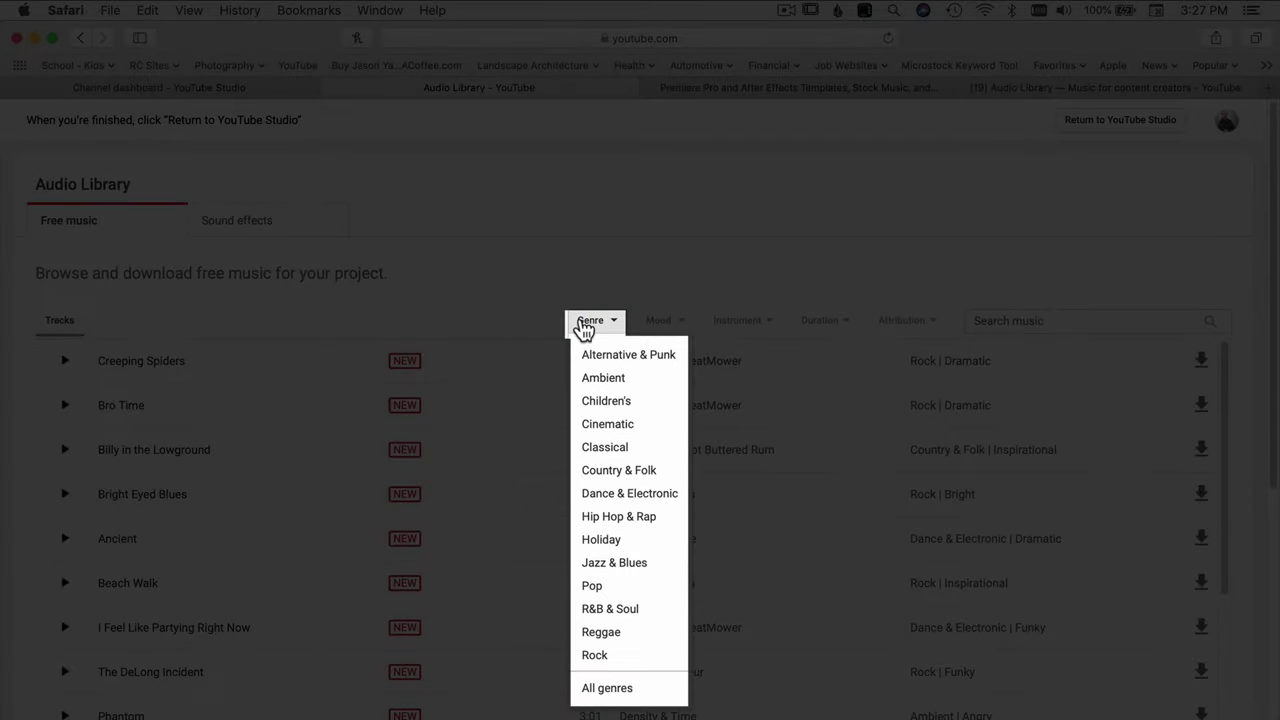
{"action": "left_click", "coordinate": [660, 322]}
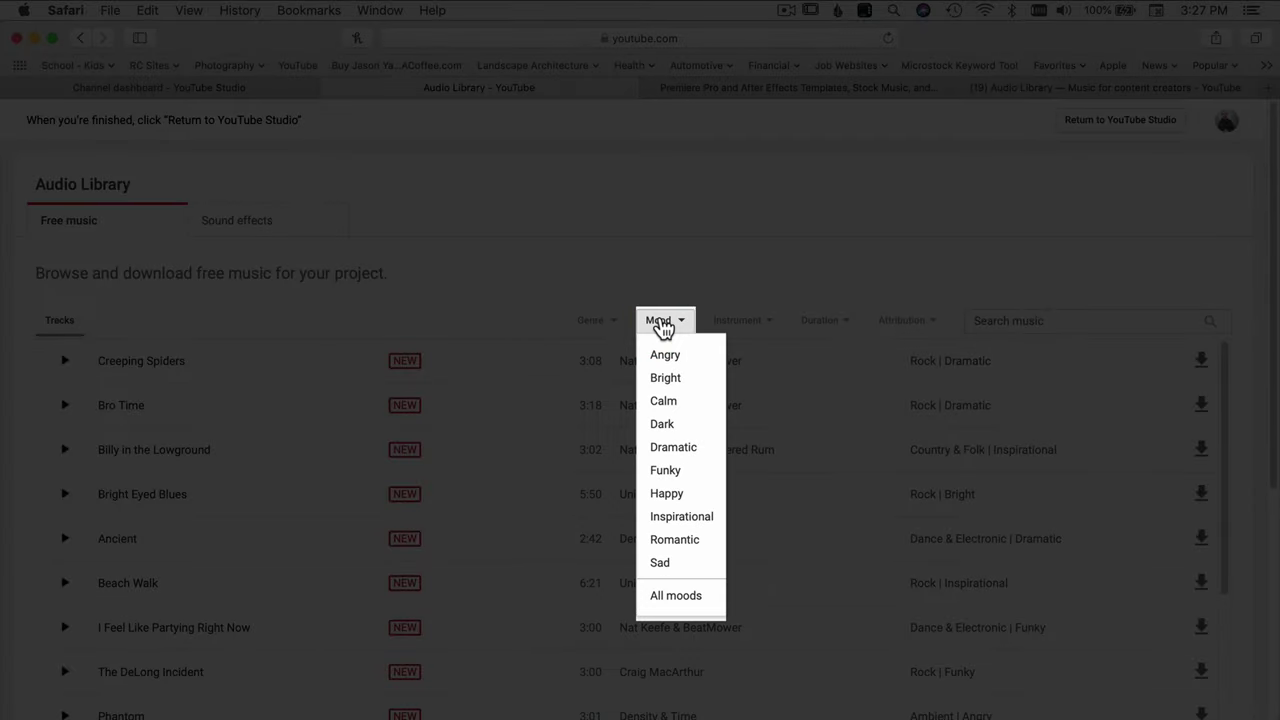
{"action": "left_click", "coordinate": [743, 322]}
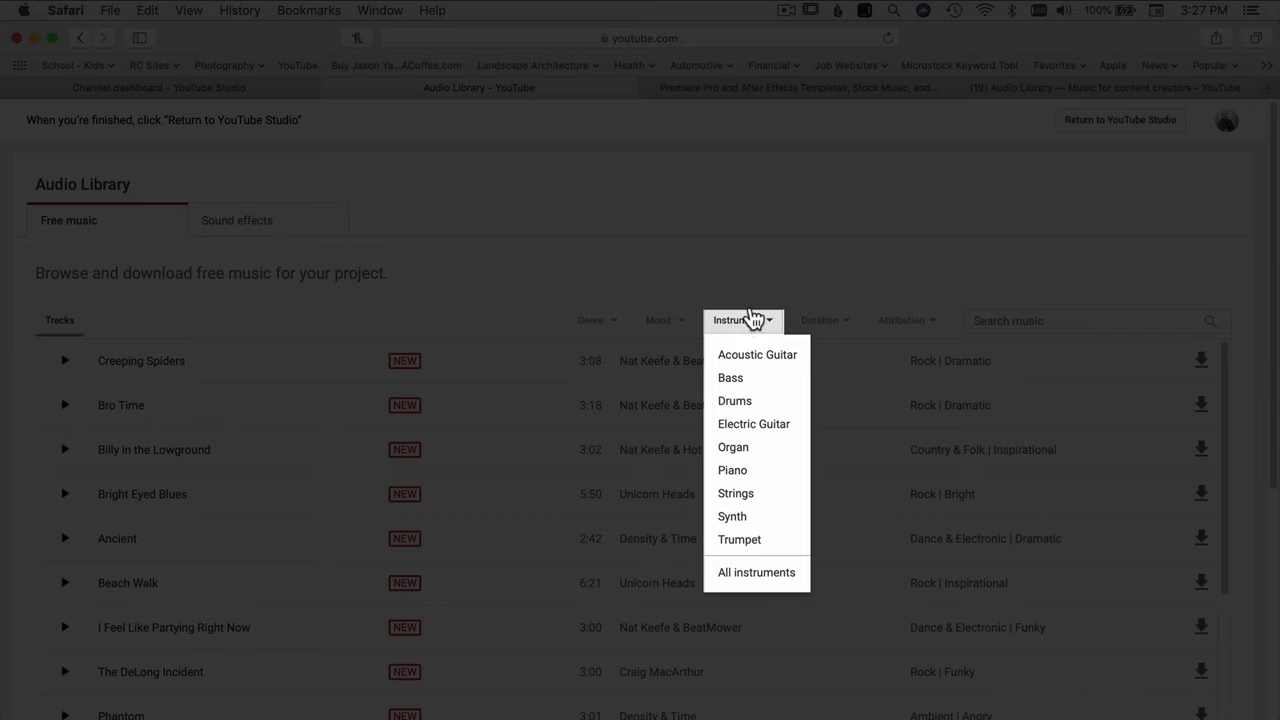
{"action": "left_click", "coordinate": [815, 321]}
{"action": "left_click", "coordinate": [1045, 318]}
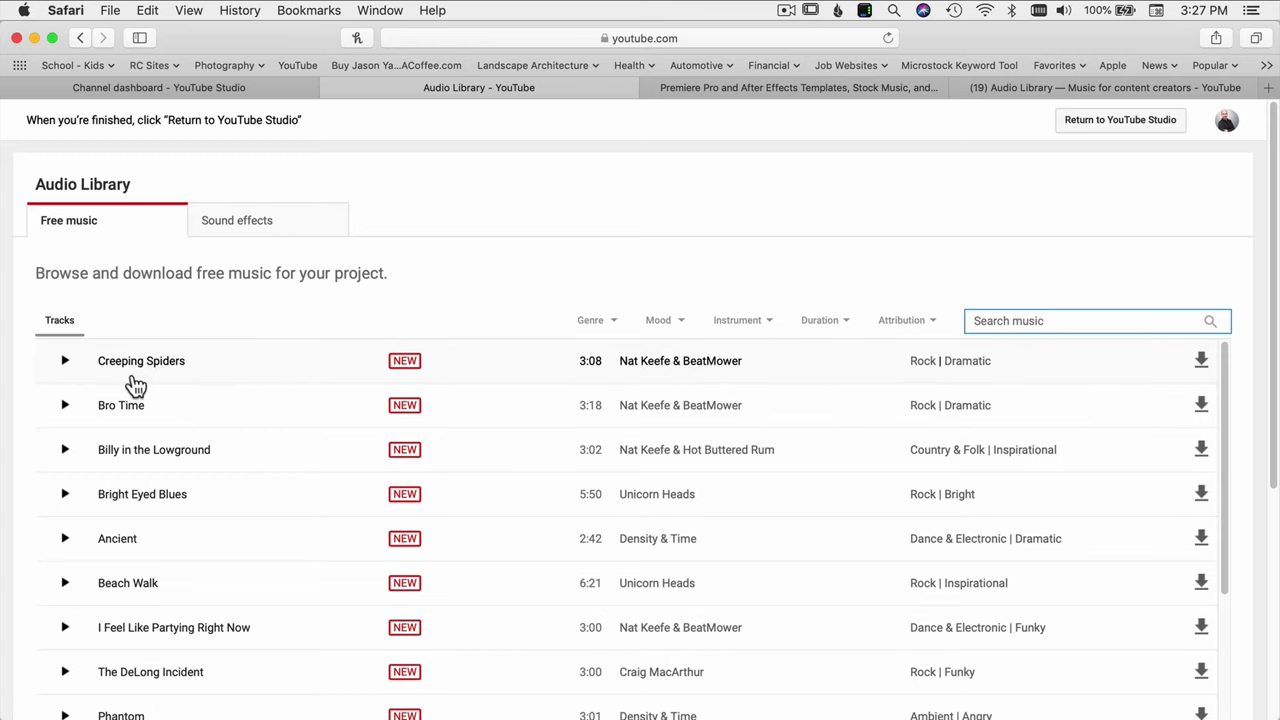
Scroll down the track list and start previewing the track Butchers
{"action": "scroll", "coordinate": [406, 368], "scroll_direction": "down", "scroll_amount": 3}
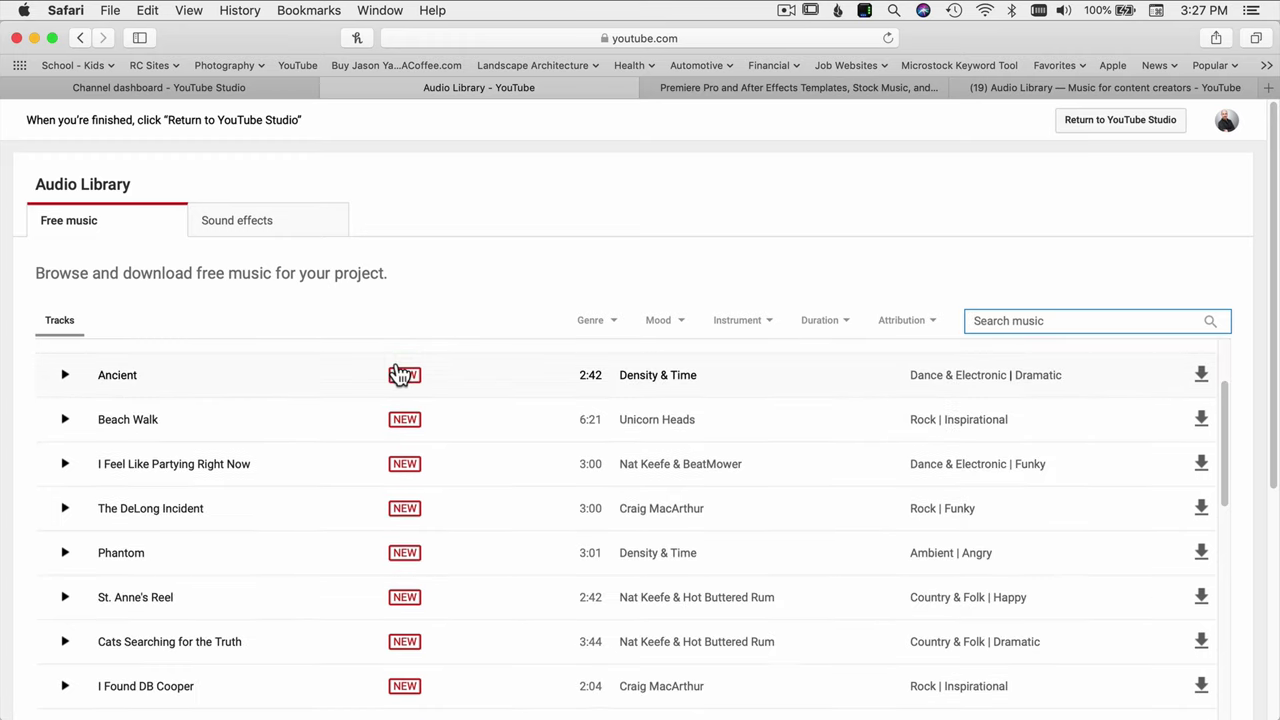
{"action": "scroll", "coordinate": [400, 480], "scroll_direction": "down", "scroll_amount": 5}
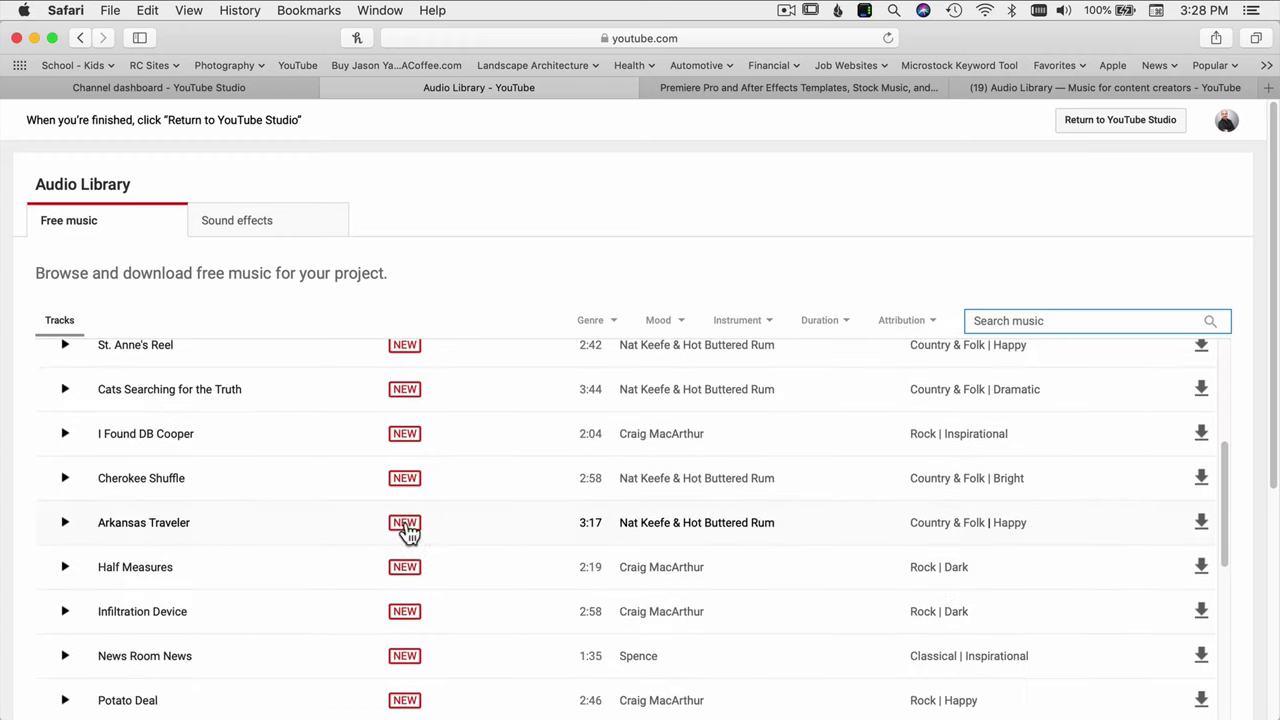
{"action": "scroll", "coordinate": [412, 500], "scroll_direction": "down", "scroll_amount": 15}
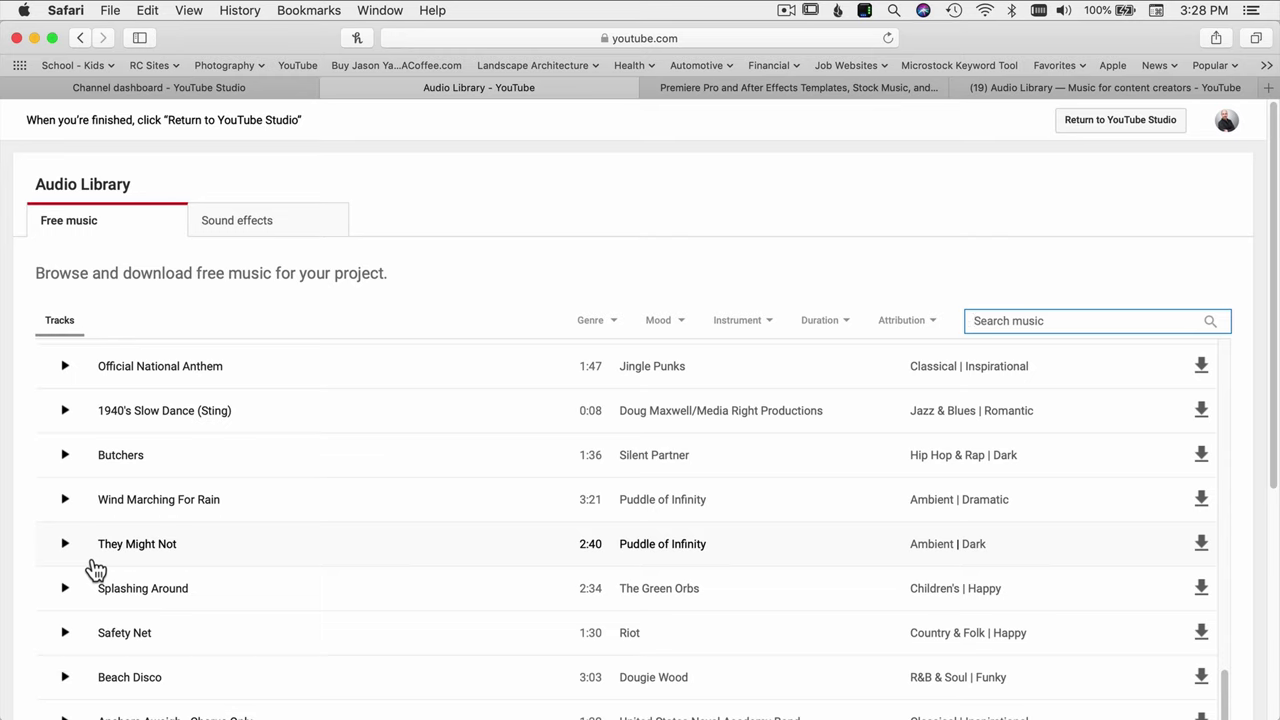
{"action": "left_click", "coordinate": [65, 459]}
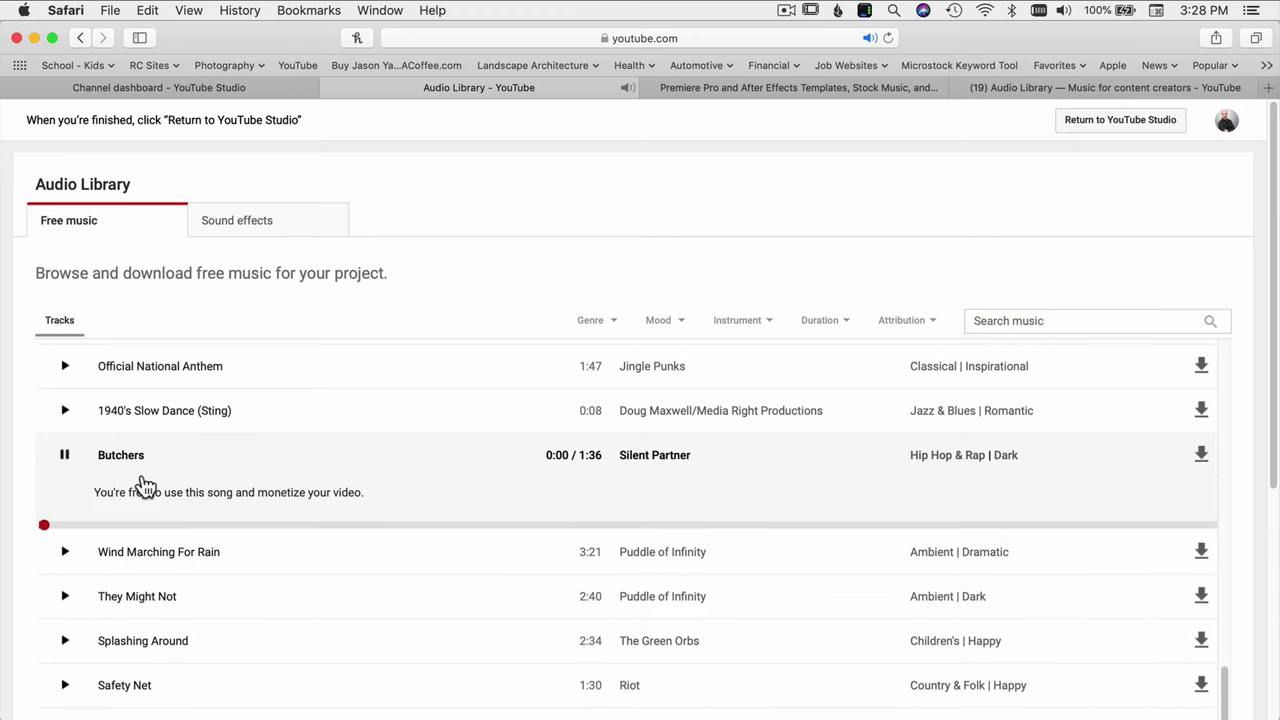
Pause the Butchers track preview
{"action": "left_click", "coordinate": [65, 456]}
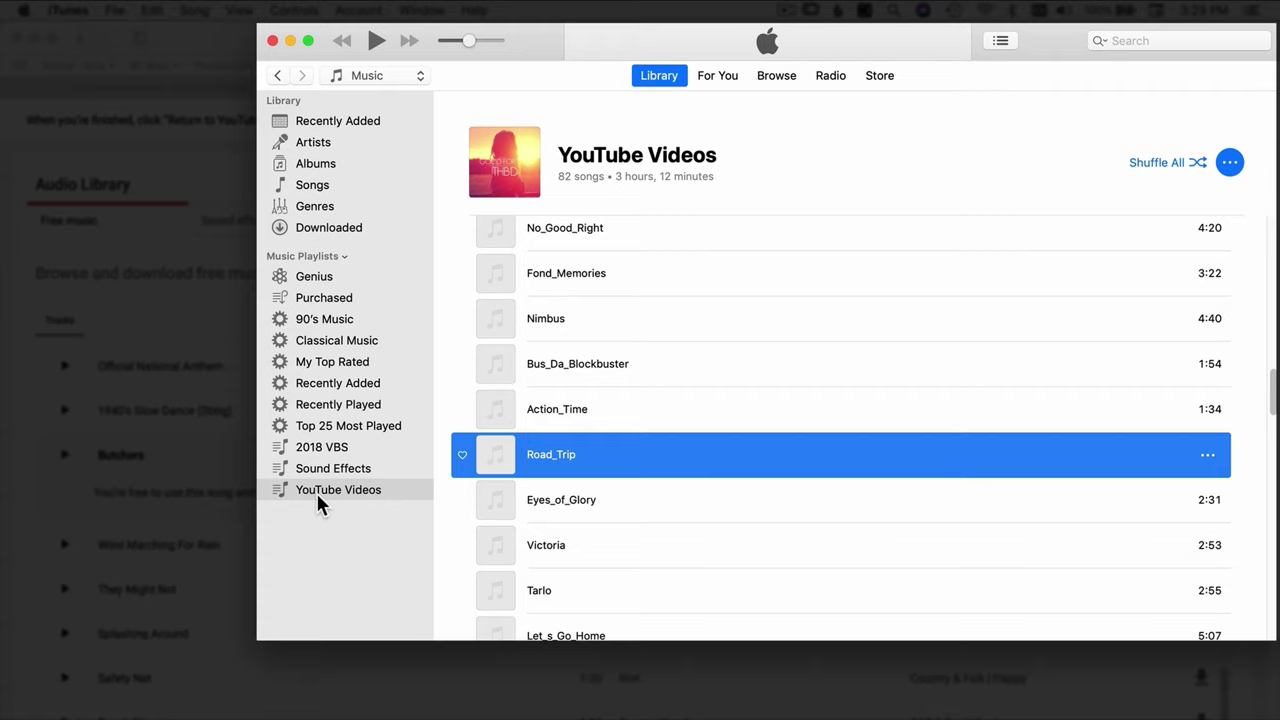
Add the comment 'YouTube Free' to Road_Trip's Song Info and save it
{"action": "right_click", "coordinate": [677, 457]}
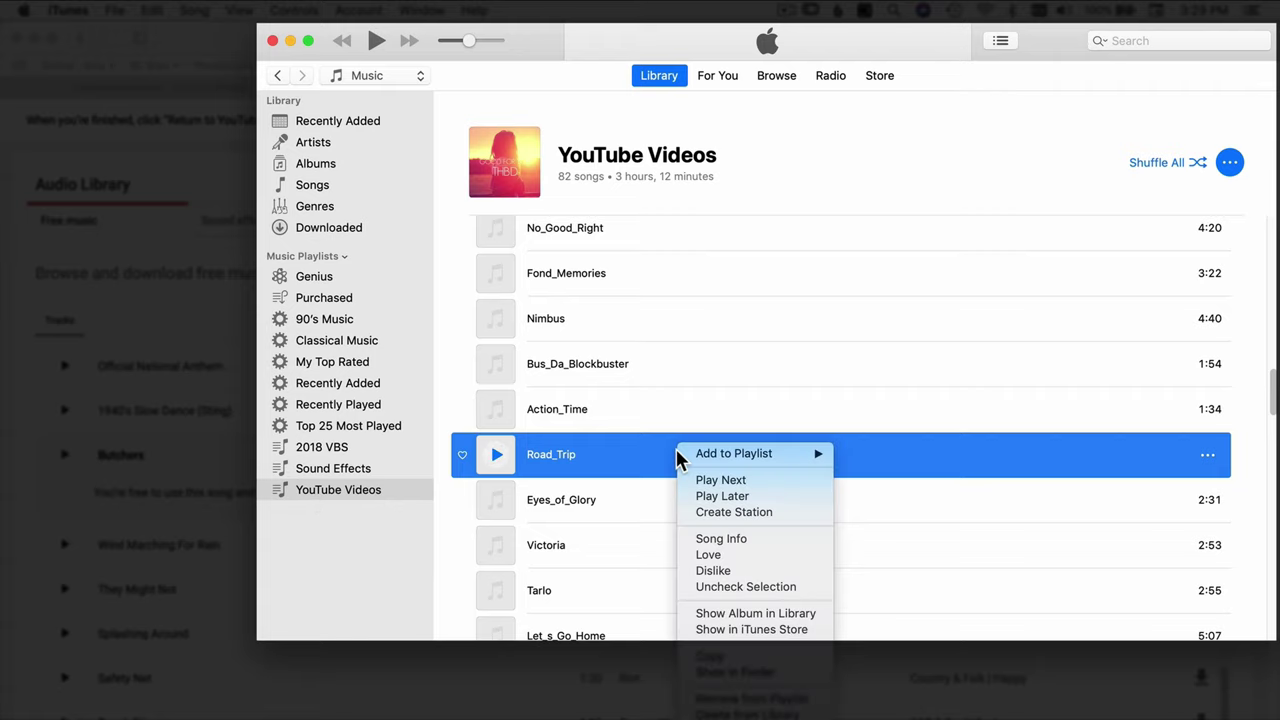
{"action": "left_click", "coordinate": [737, 538]}
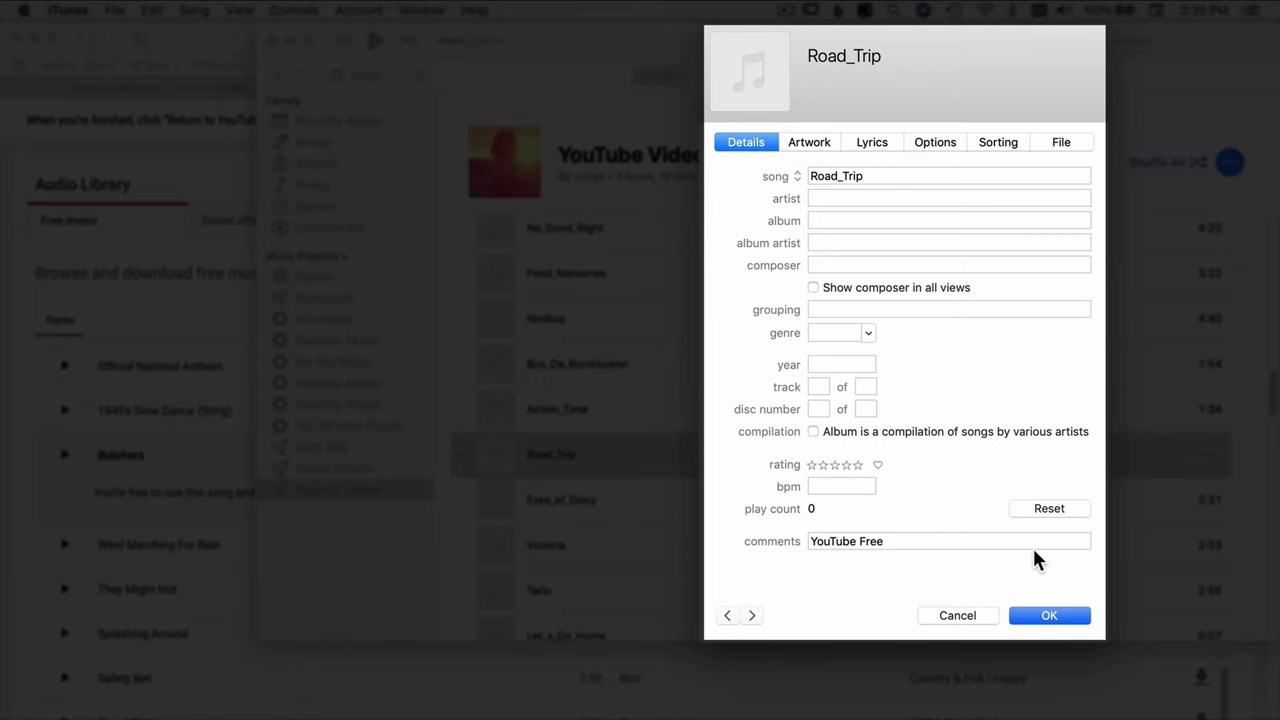
{"action": "left_click", "coordinate": [1049, 614]}
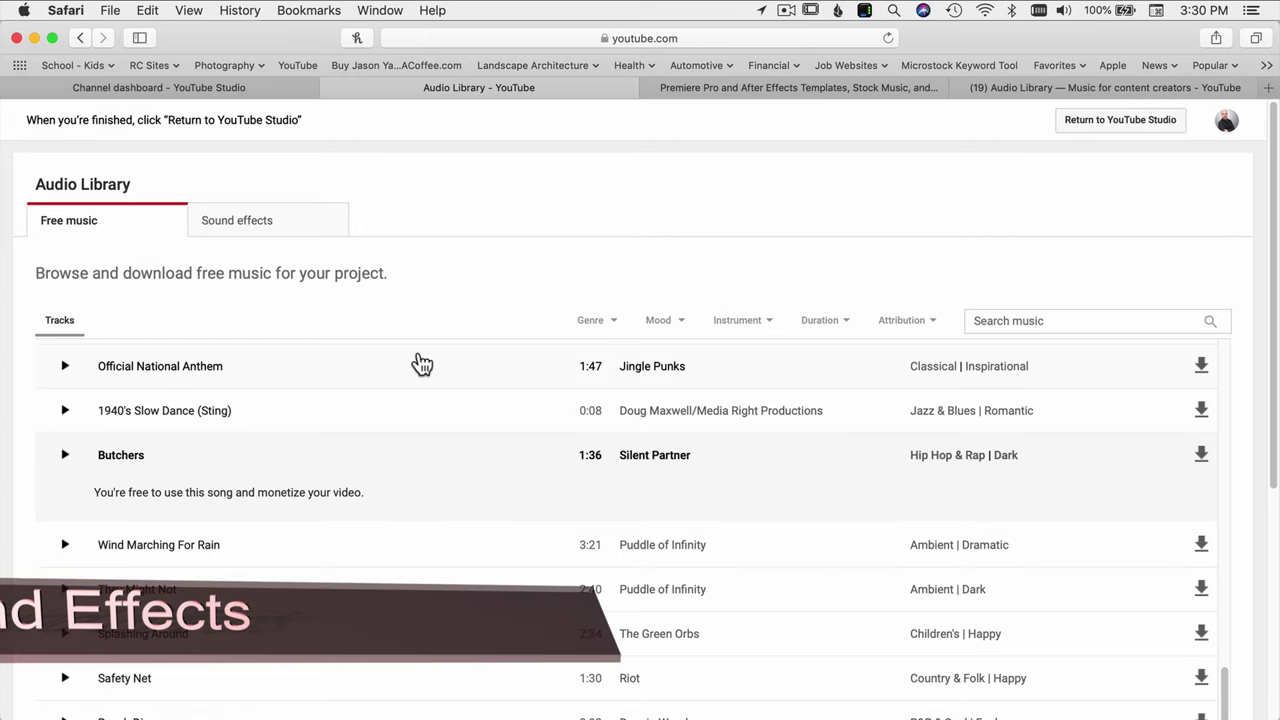
Switch the Audio Library to Sound effects and scroll through the list
{"action": "left_click", "coordinate": [230, 227]}
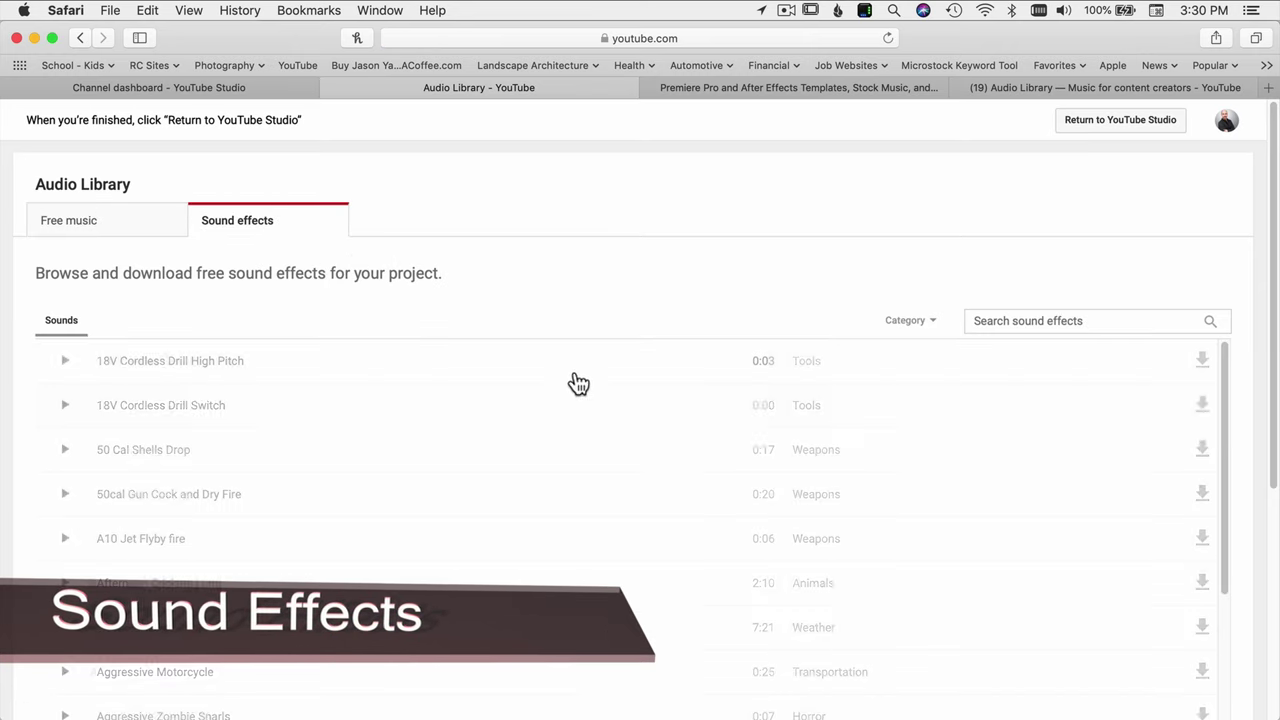
{"action": "scroll", "coordinate": [558, 409], "scroll_direction": "down", "scroll_amount": 20}
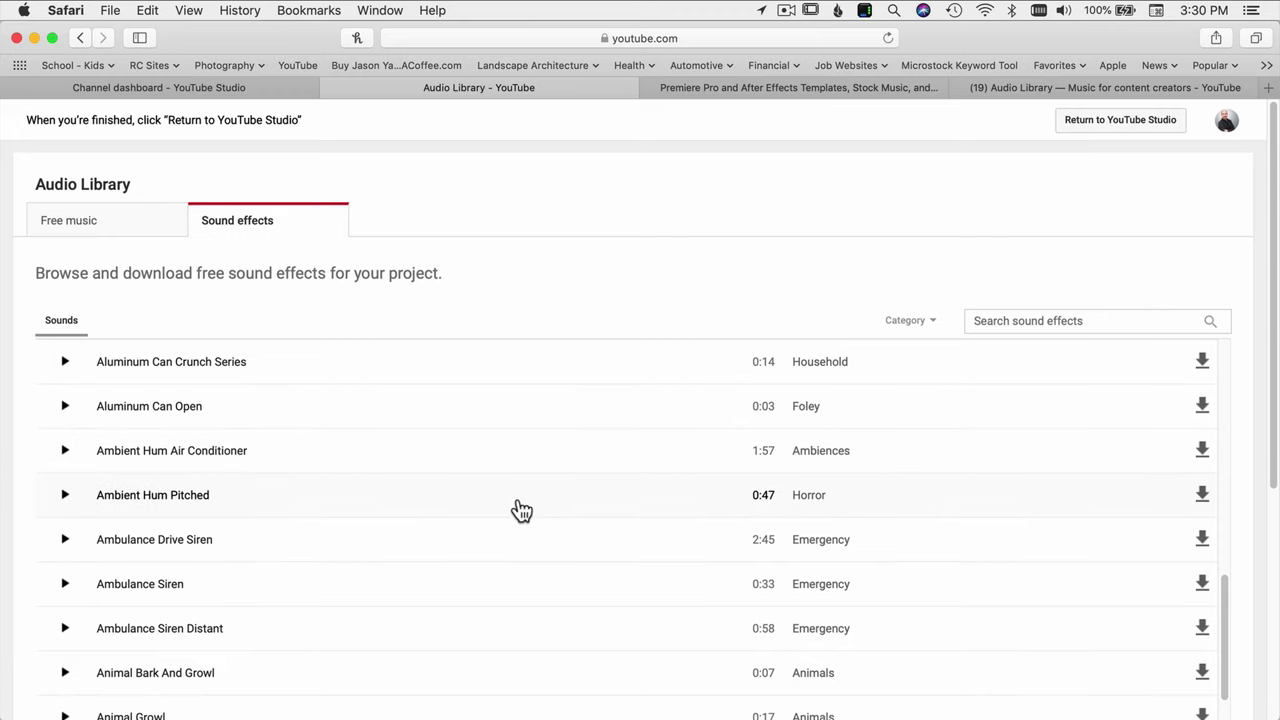
{"action": "scroll", "coordinate": [505, 530], "scroll_direction": "up", "scroll_amount": 15}
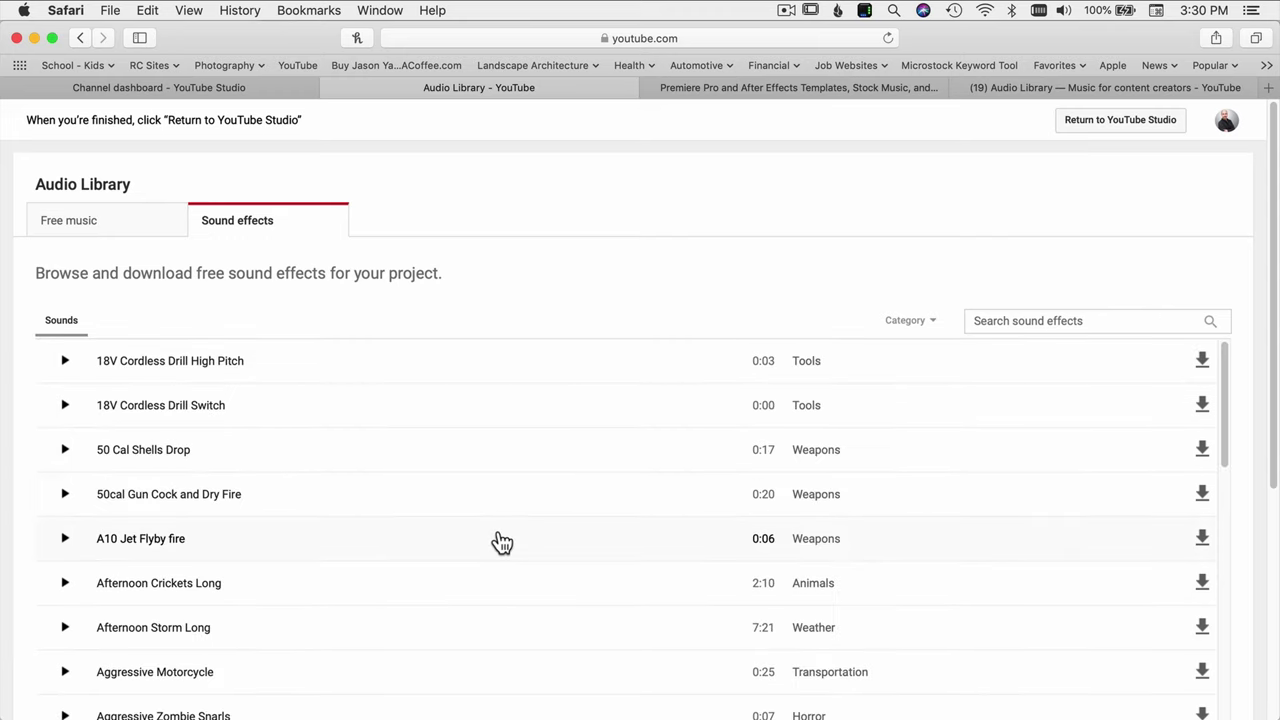
Check the sound effects search and category list without choosing a category
{"action": "left_click", "coordinate": [1080, 322]}
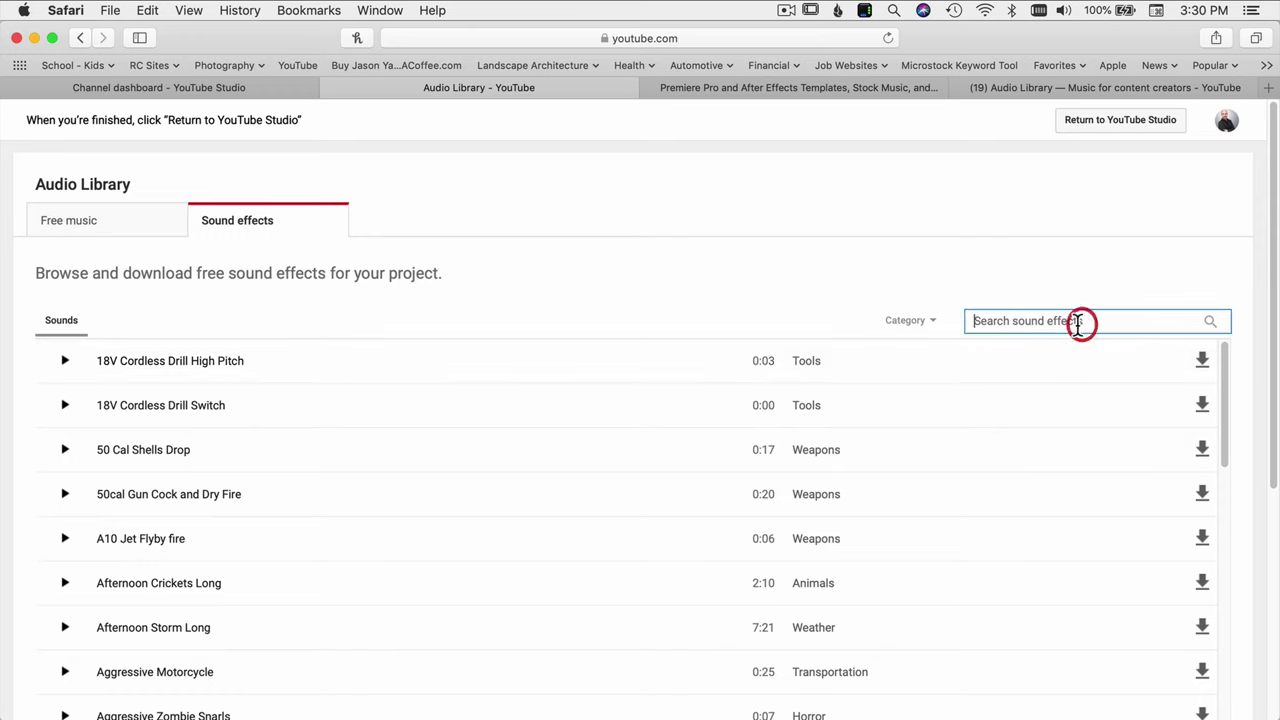
{"action": "left_click", "coordinate": [907, 324]}
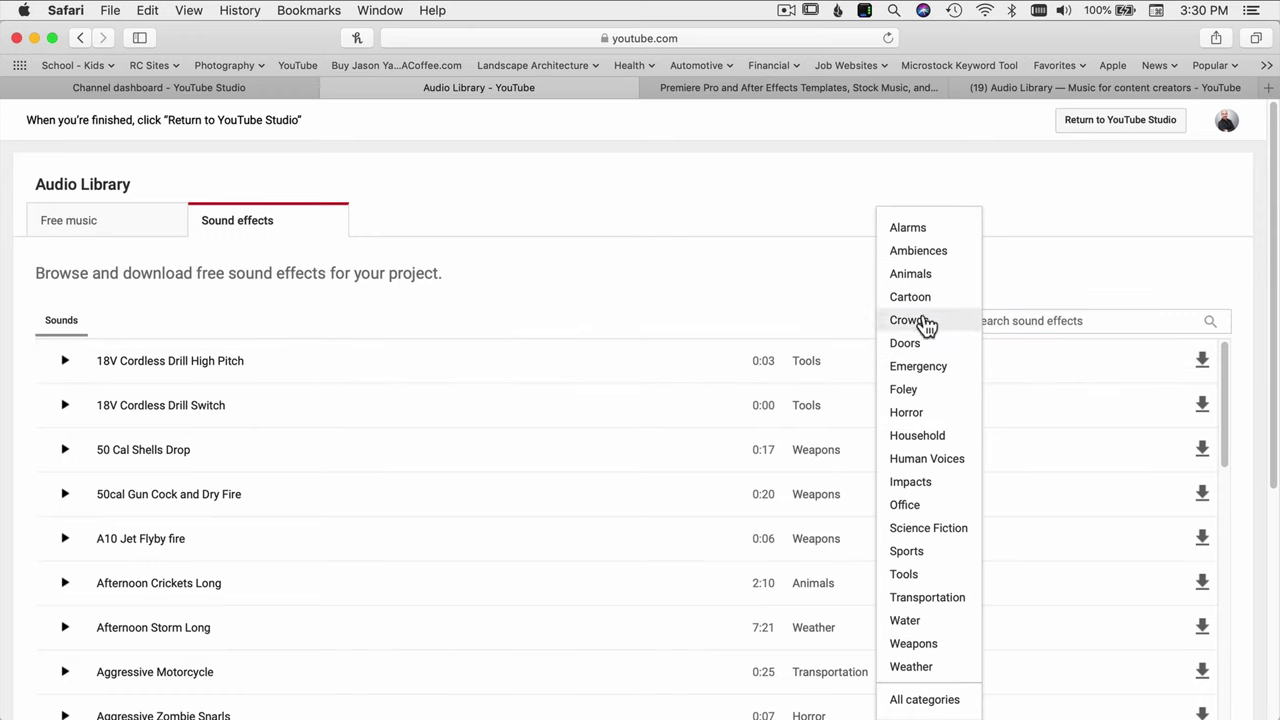
{"action": "left_click", "coordinate": [1072, 320]}
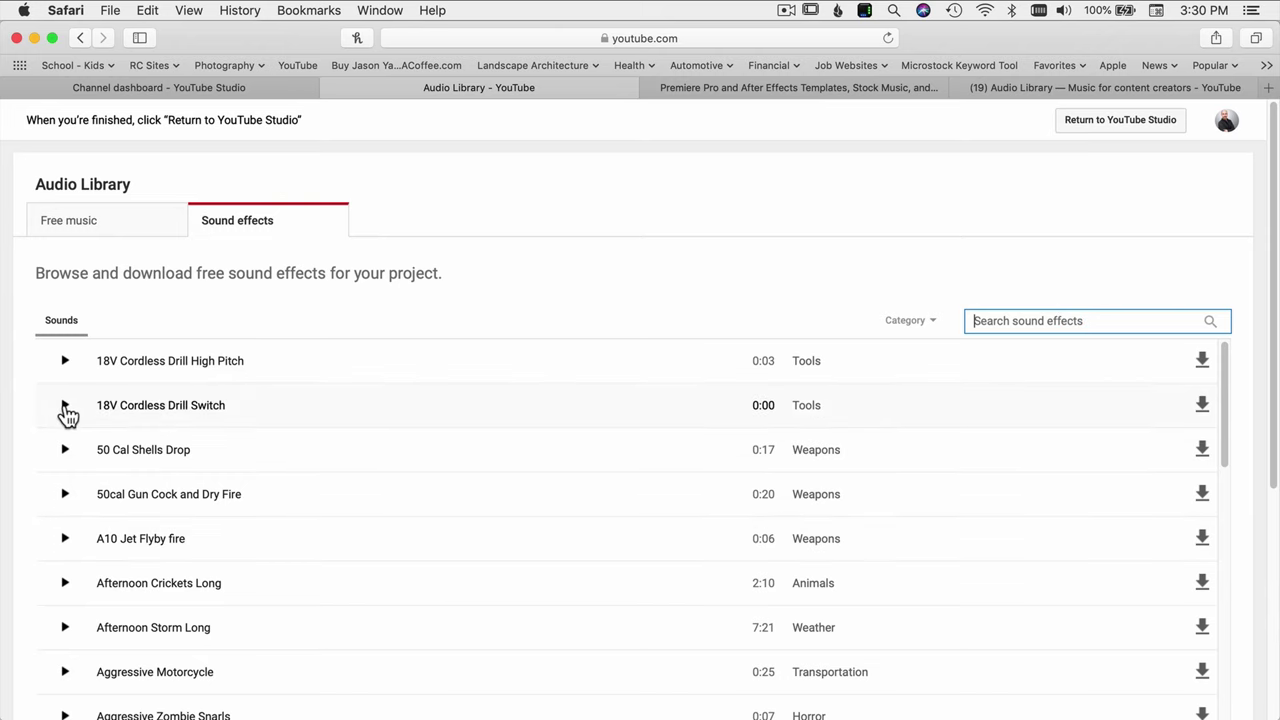
{"action": "left_click", "coordinate": [63, 680]}
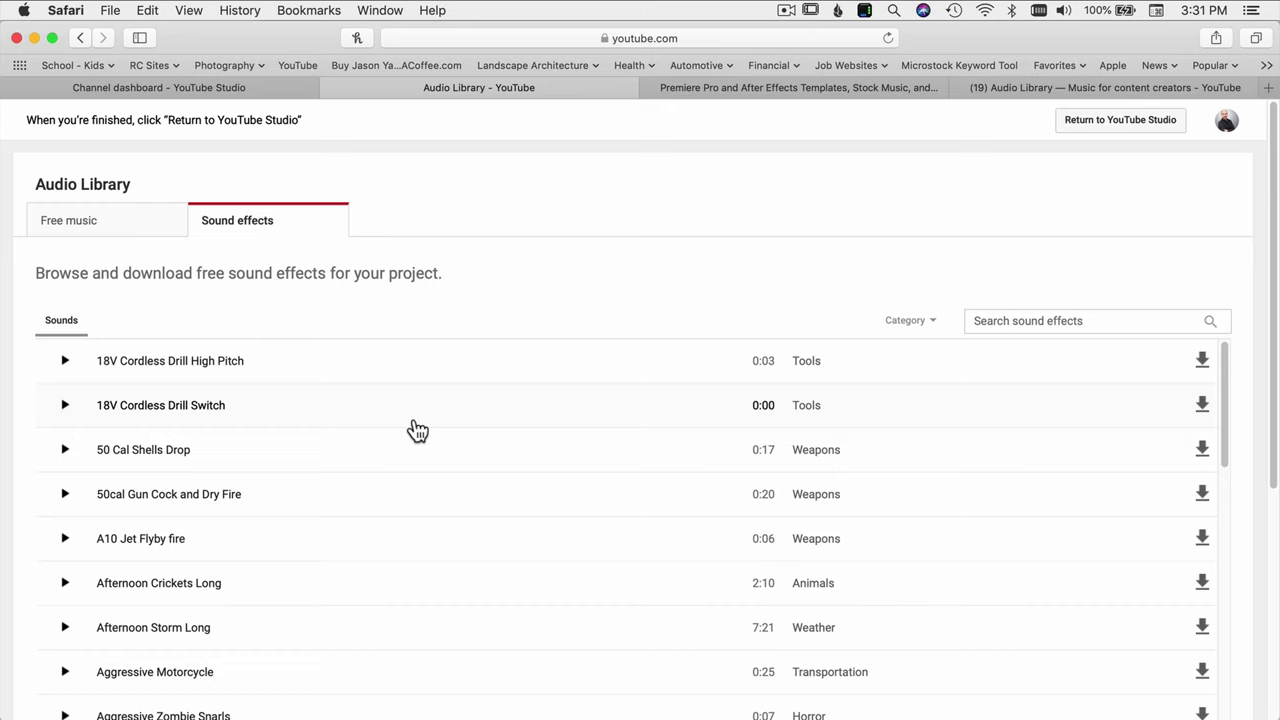
Open the Audio Library channel's About page and read its music usage rules
{"action": "left_click", "coordinate": [1022, 86]}
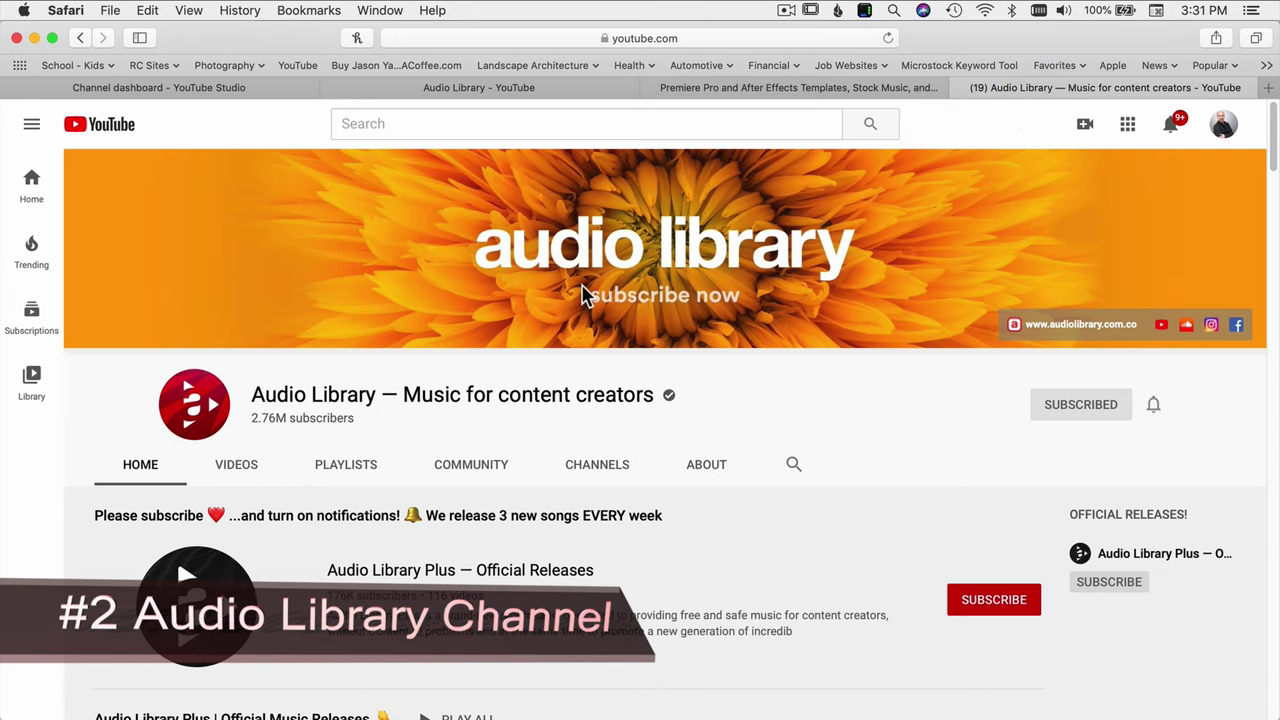
{"action": "scroll", "coordinate": [688, 407], "scroll_direction": "down", "scroll_amount": 1}
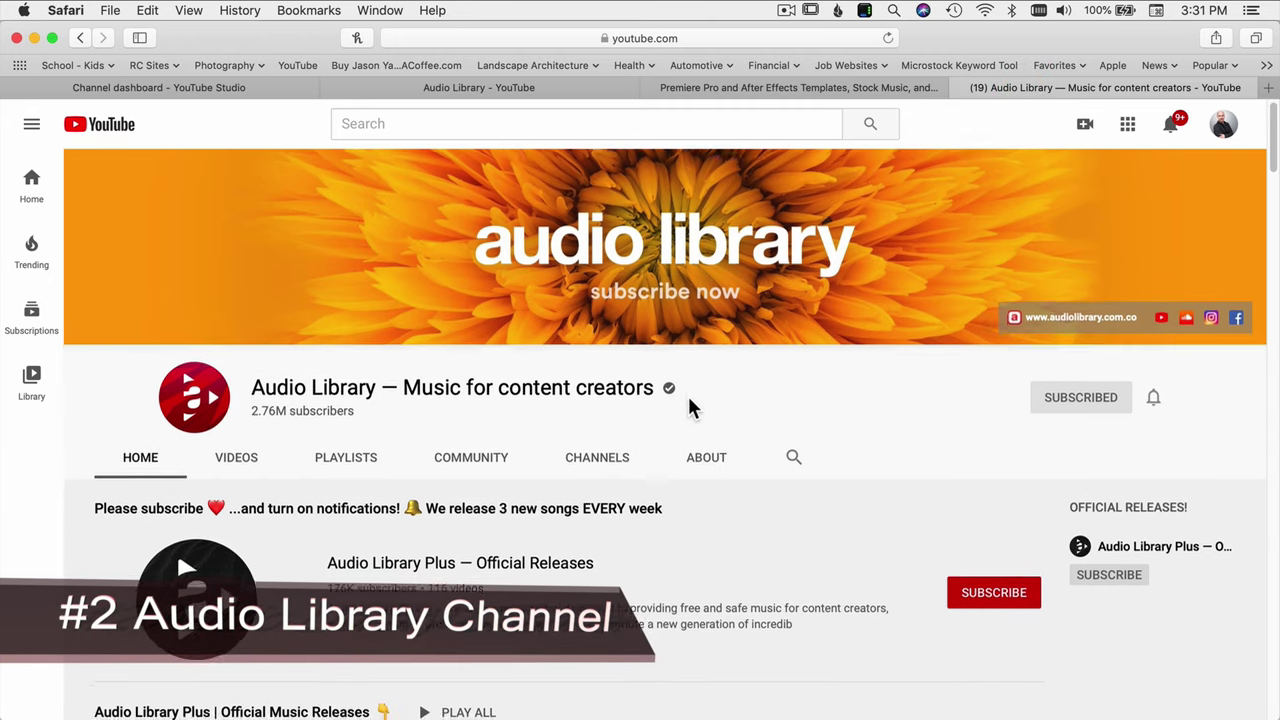
{"action": "scroll", "coordinate": [688, 407], "scroll_direction": "down", "scroll_amount": 5}
{"action": "left_click", "coordinate": [709, 387]}
{"action": "scroll", "coordinate": [292, 528], "scroll_direction": "down", "scroll_amount": 1}
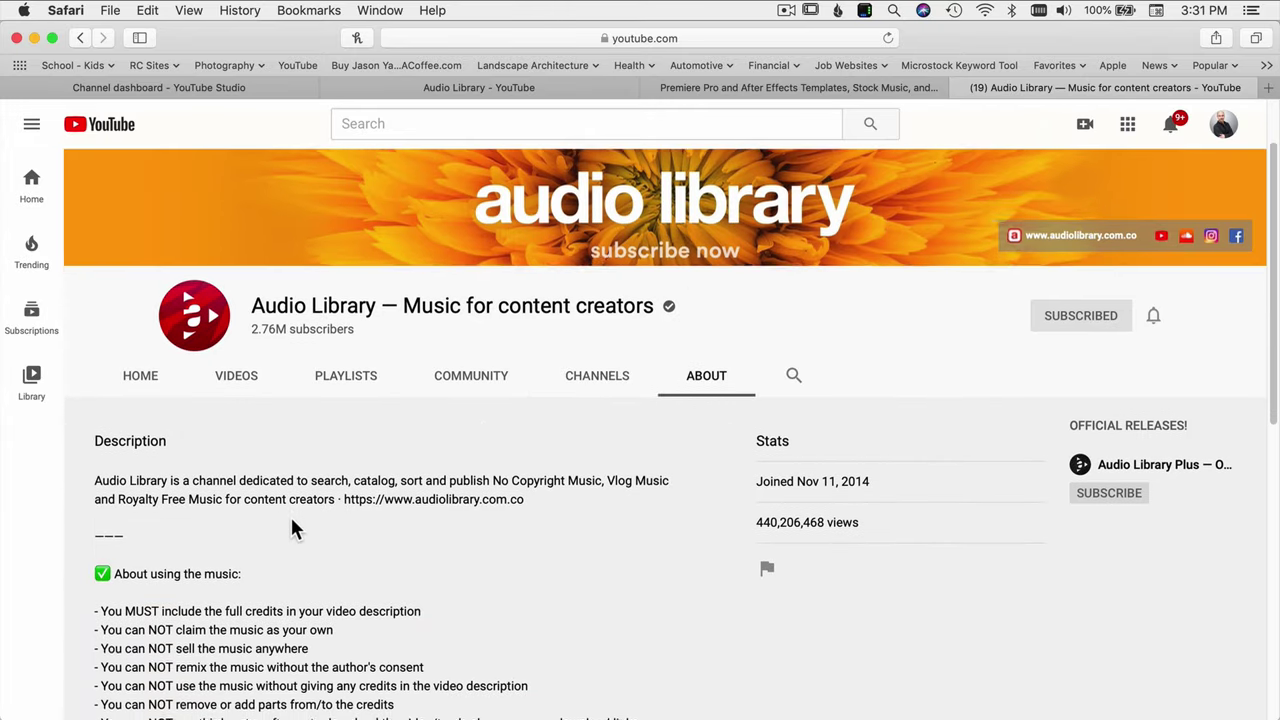
{"action": "scroll", "coordinate": [292, 528], "scroll_direction": "down", "scroll_amount": 5}
{"action": "scroll", "coordinate": [370, 484], "scroll_direction": "down", "scroll_amount": 2}
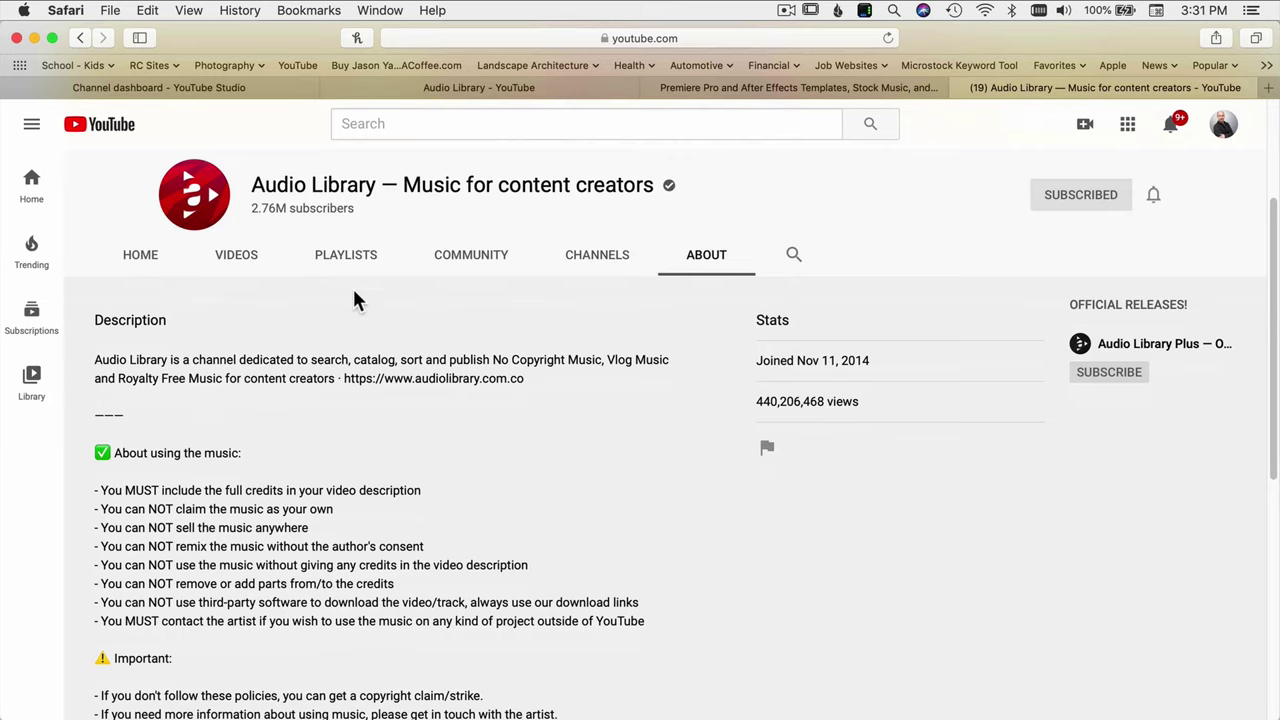
{"action": "scroll", "coordinate": [300, 380], "scroll_direction": "up", "scroll_amount": 10}
Return to the channel Home, scroll to Official Music Releases, and open the Videos grid
{"action": "left_click", "coordinate": [138, 478]}
{"action": "scroll", "coordinate": [134, 480], "scroll_direction": "down", "scroll_amount": 10}
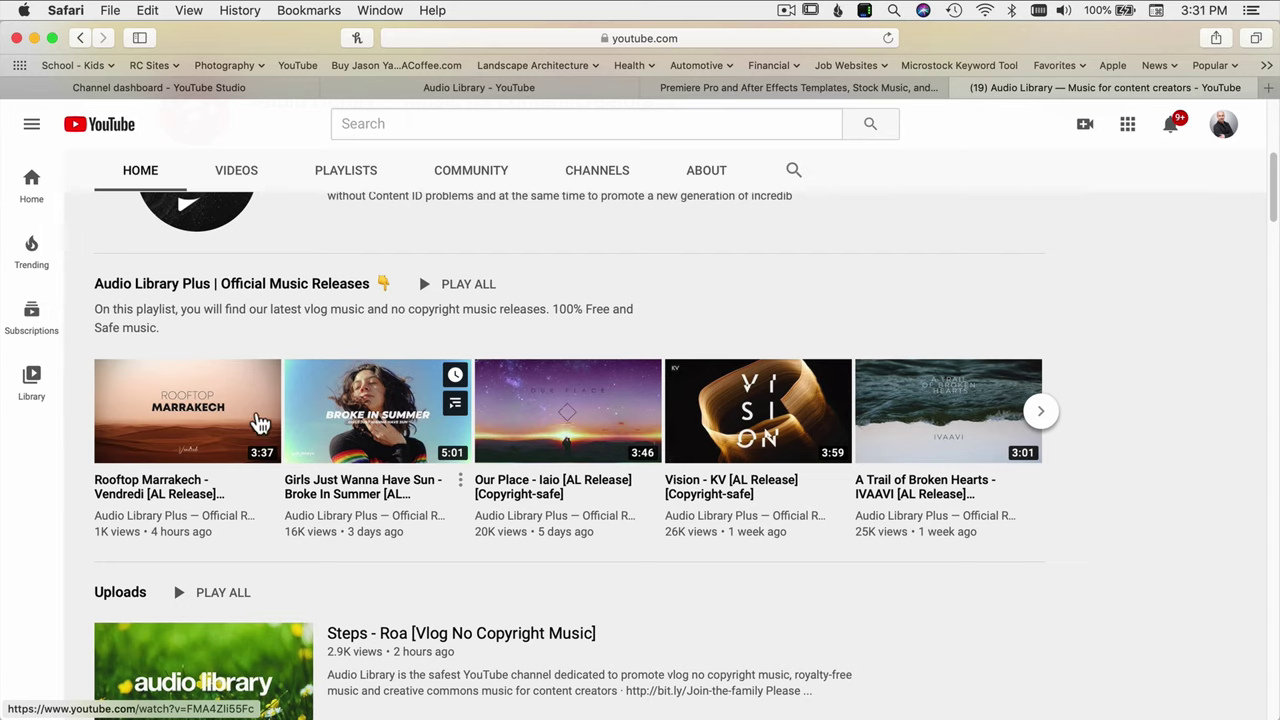
{"action": "left_click", "coordinate": [236, 172]}
Scroll through the channel's uploads and play 'Do It - MBB [Vlog No Copyright Music]'
{"action": "scroll", "coordinate": [440, 385], "scroll_direction": "down", "scroll_amount": 5}
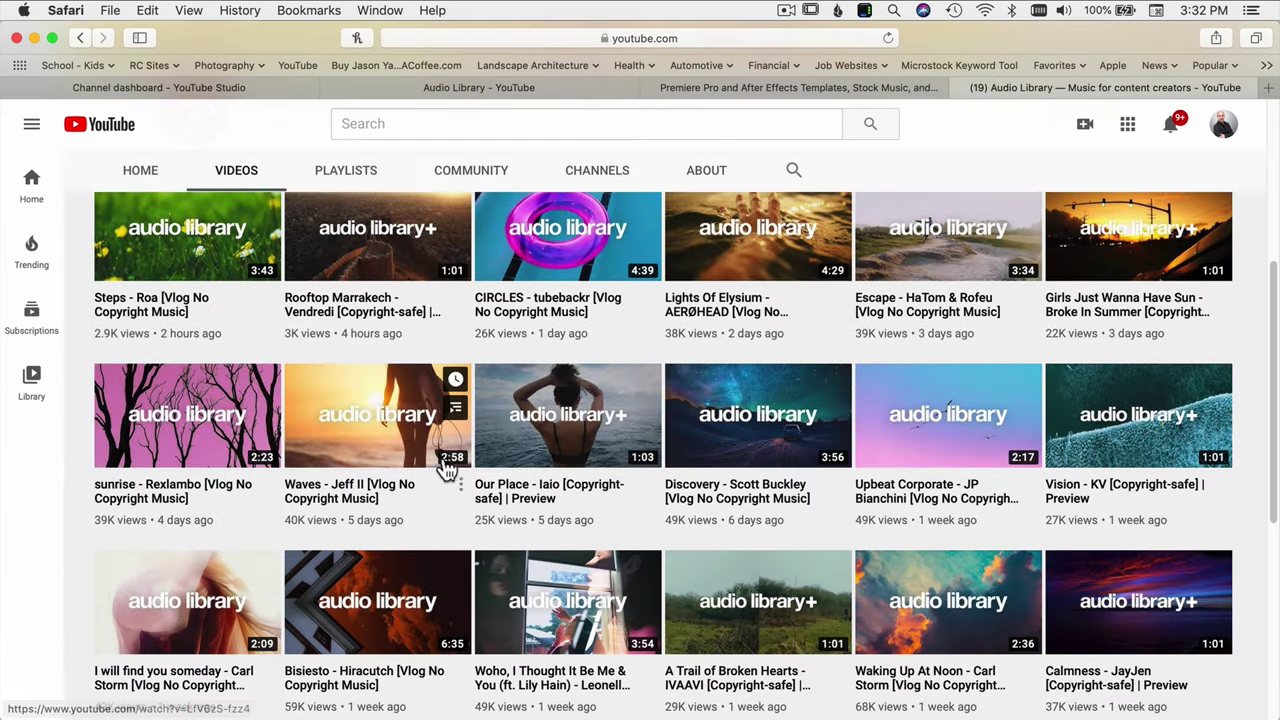
{"action": "scroll", "coordinate": [446, 470], "scroll_direction": "down", "scroll_amount": 1}
{"action": "scroll", "coordinate": [449, 472], "scroll_direction": "down", "scroll_amount": 4}
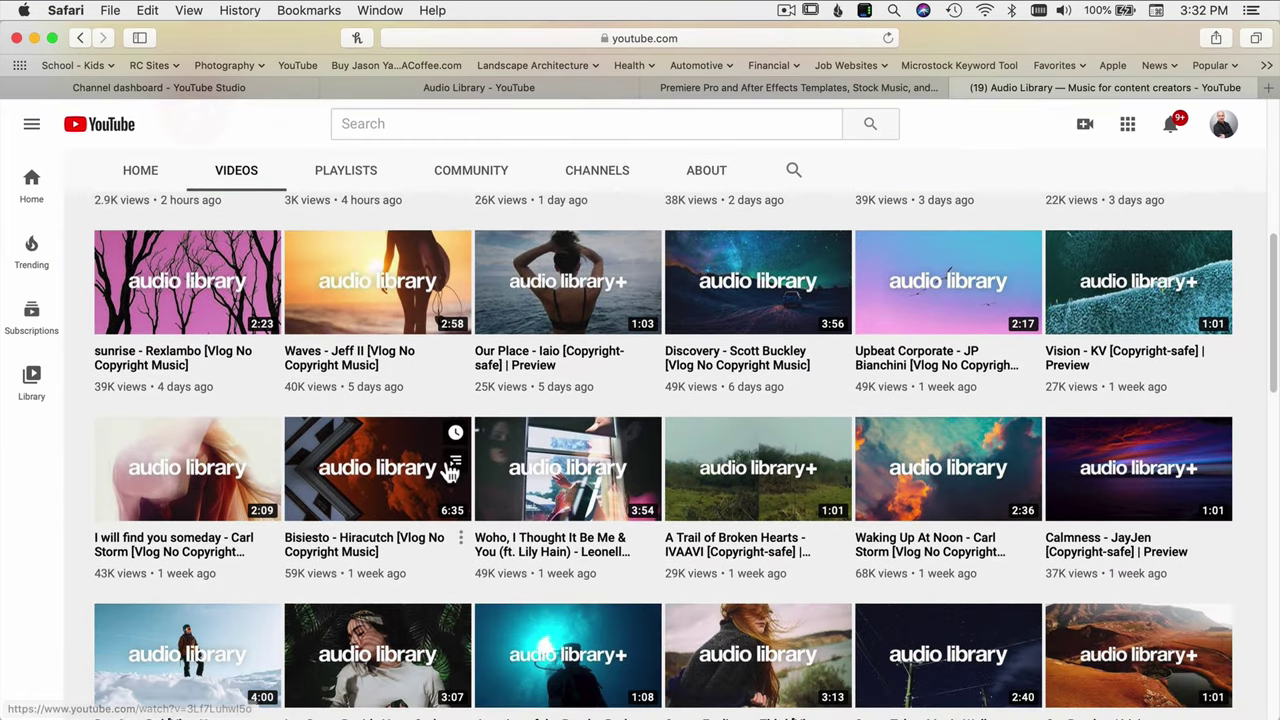
{"action": "scroll", "coordinate": [452, 472], "scroll_direction": "down", "scroll_amount": 3}
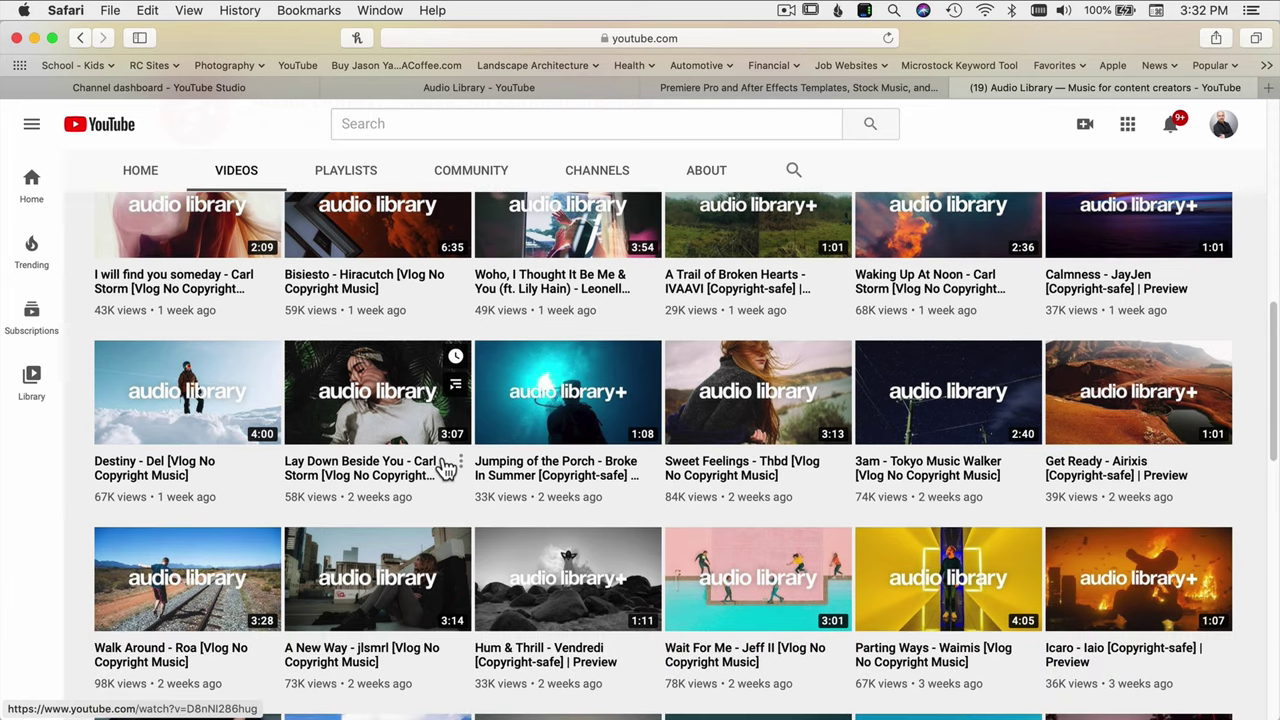
{"action": "scroll", "coordinate": [446, 474], "scroll_direction": "down", "scroll_amount": 6}
{"action": "scroll", "coordinate": [563, 491], "scroll_direction": "down", "scroll_amount": 7}
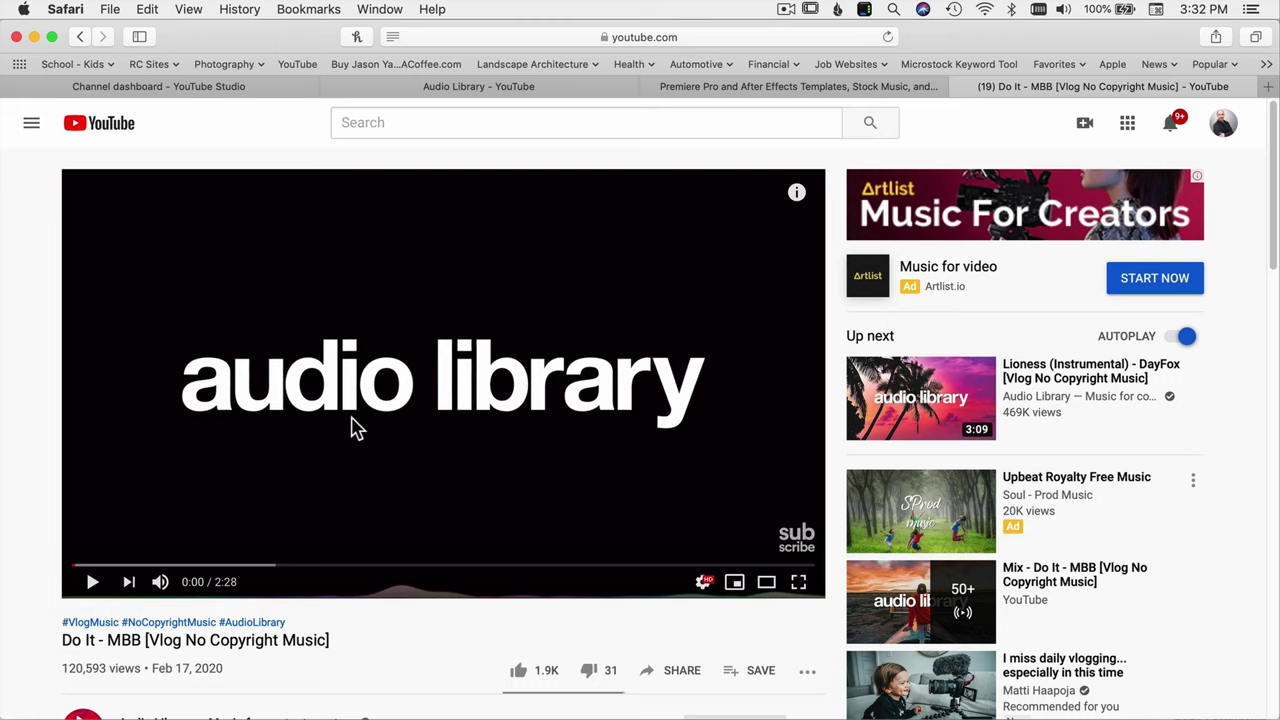
{"action": "left_click", "coordinate": [452, 383]}
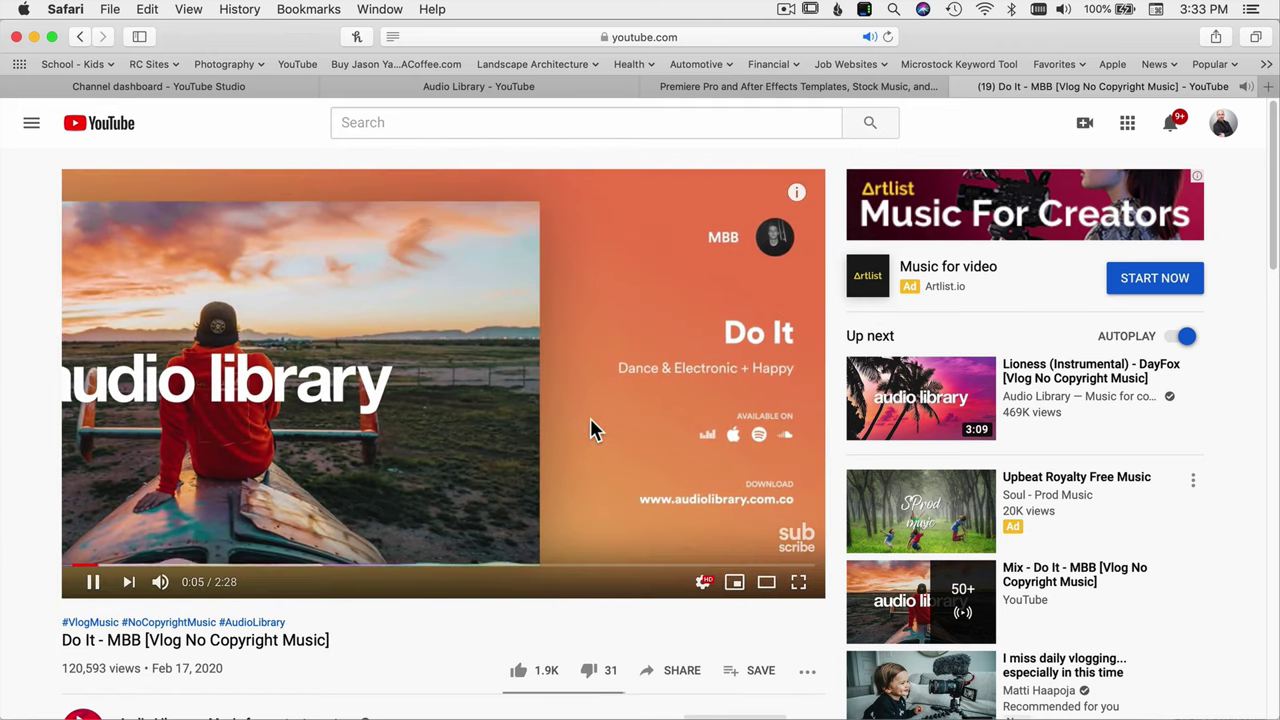
Pause the Do It - MBB video preview
{"action": "scroll", "coordinate": [415, 425], "scroll_direction": "down", "scroll_amount": 1}
{"action": "left_click", "coordinate": [415, 425]}
{"action": "scroll", "coordinate": [415, 425], "scroll_direction": "down", "scroll_amount": 3}
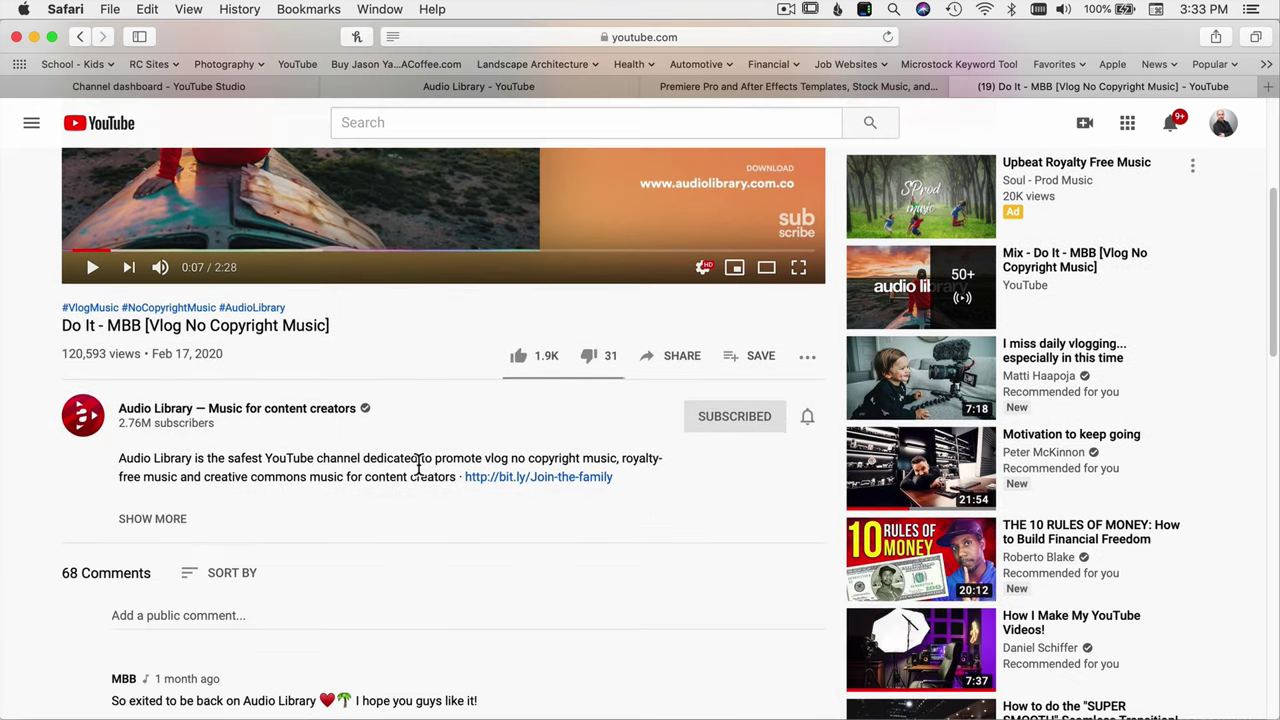
Expand the description and select the credits from 'Do It by MBB' to the youtu.be link
{"action": "left_click", "coordinate": [165, 519]}
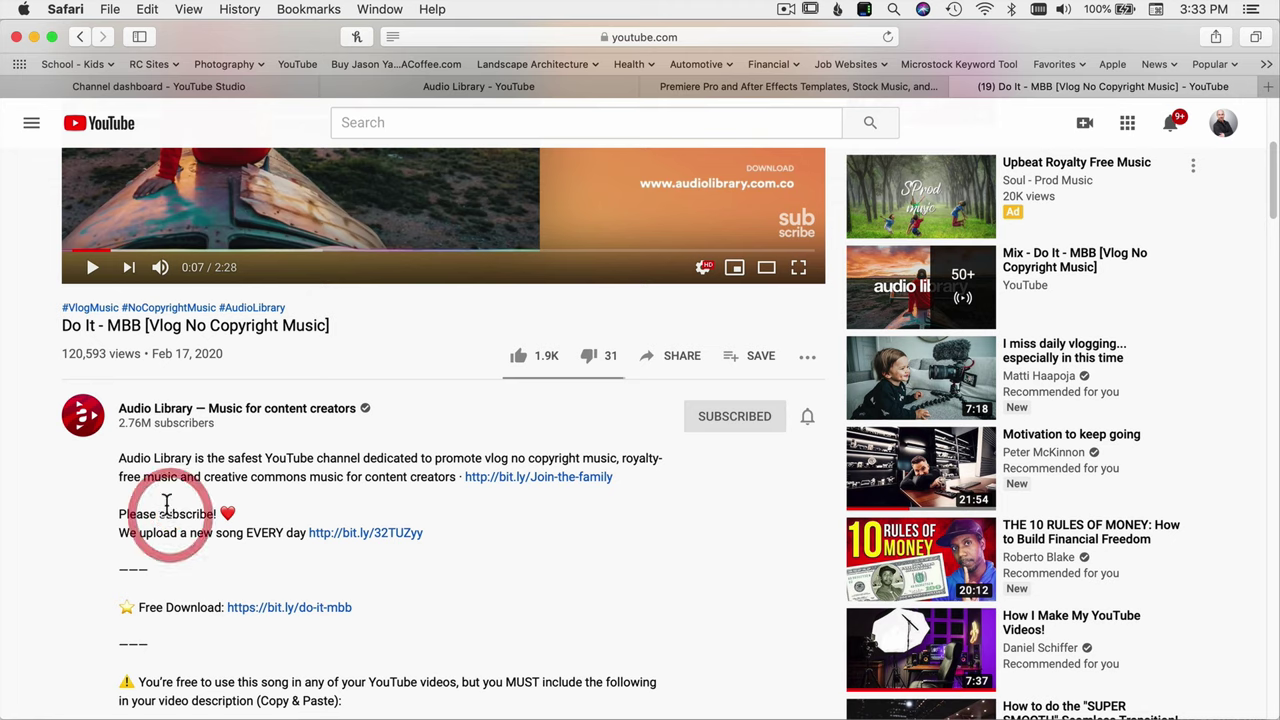
{"action": "scroll", "coordinate": [276, 625], "scroll_direction": "down", "scroll_amount": 1}
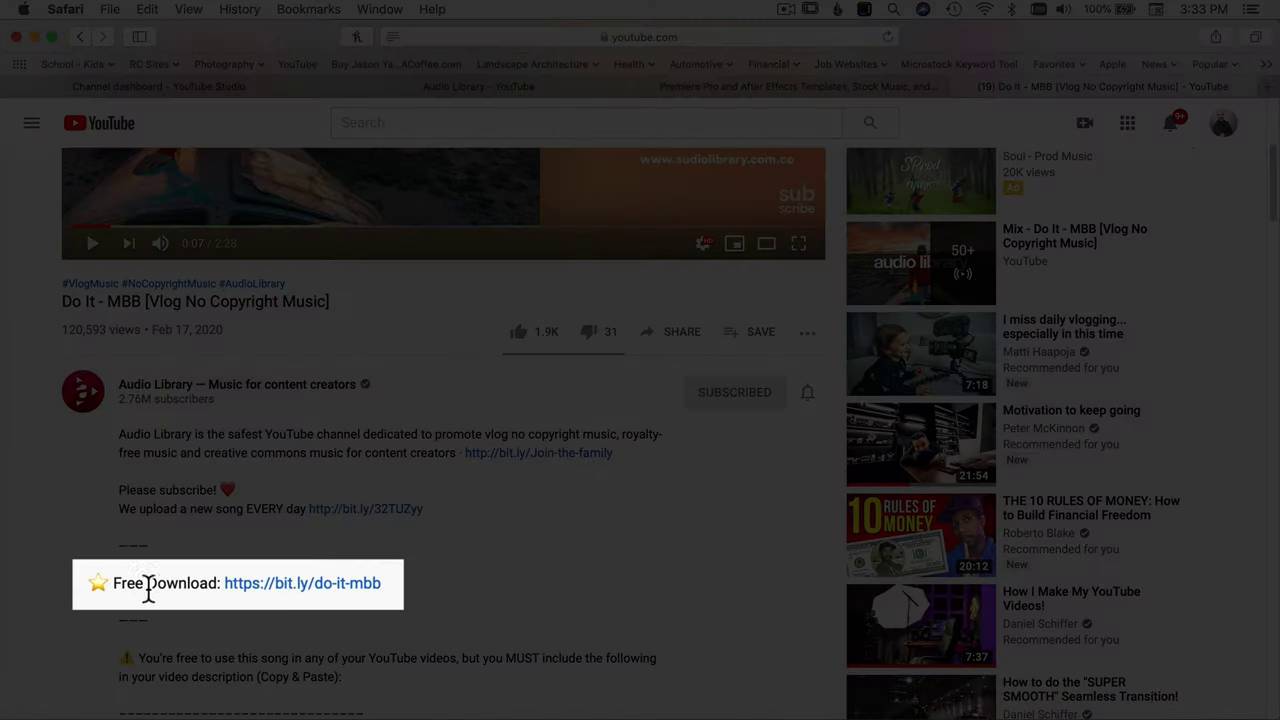
{"action": "scroll", "coordinate": [335, 597], "scroll_direction": "down", "scroll_amount": 4}
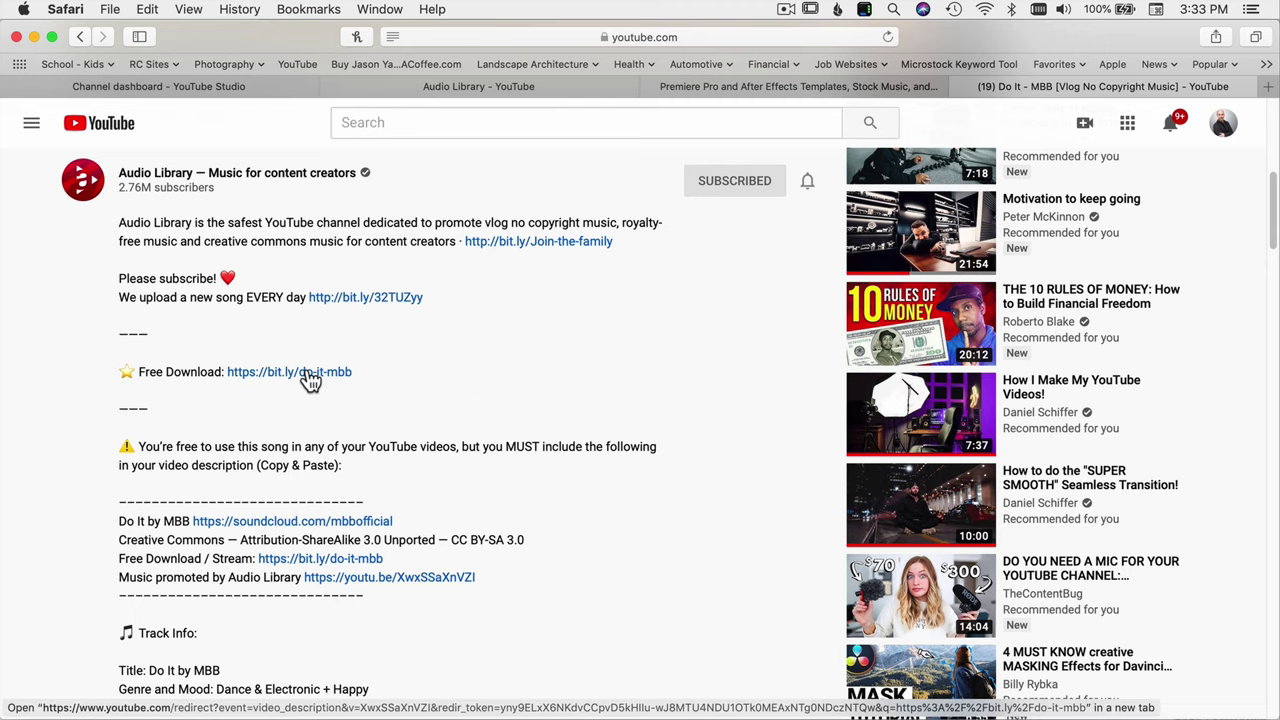
{"action": "left_click_drag", "start_coordinate": [118, 524], "coordinate": [497, 588]}
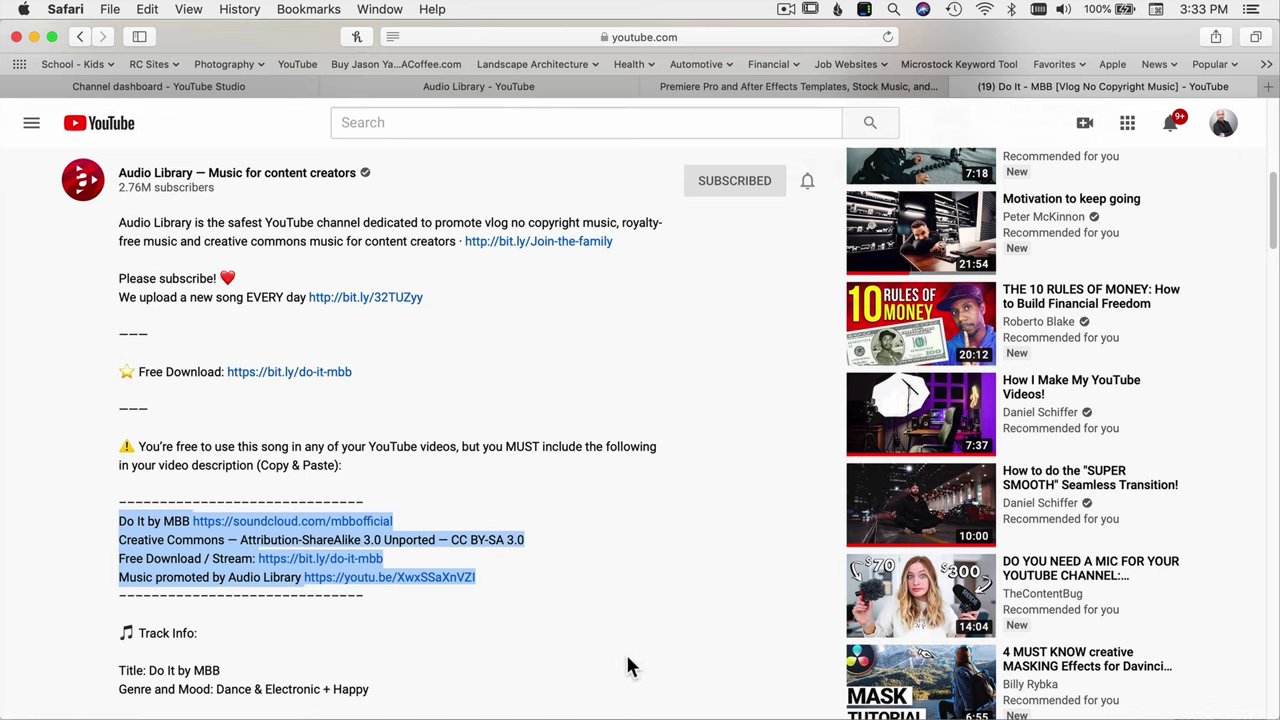
{"action": "key", "text": "super+Tab"}
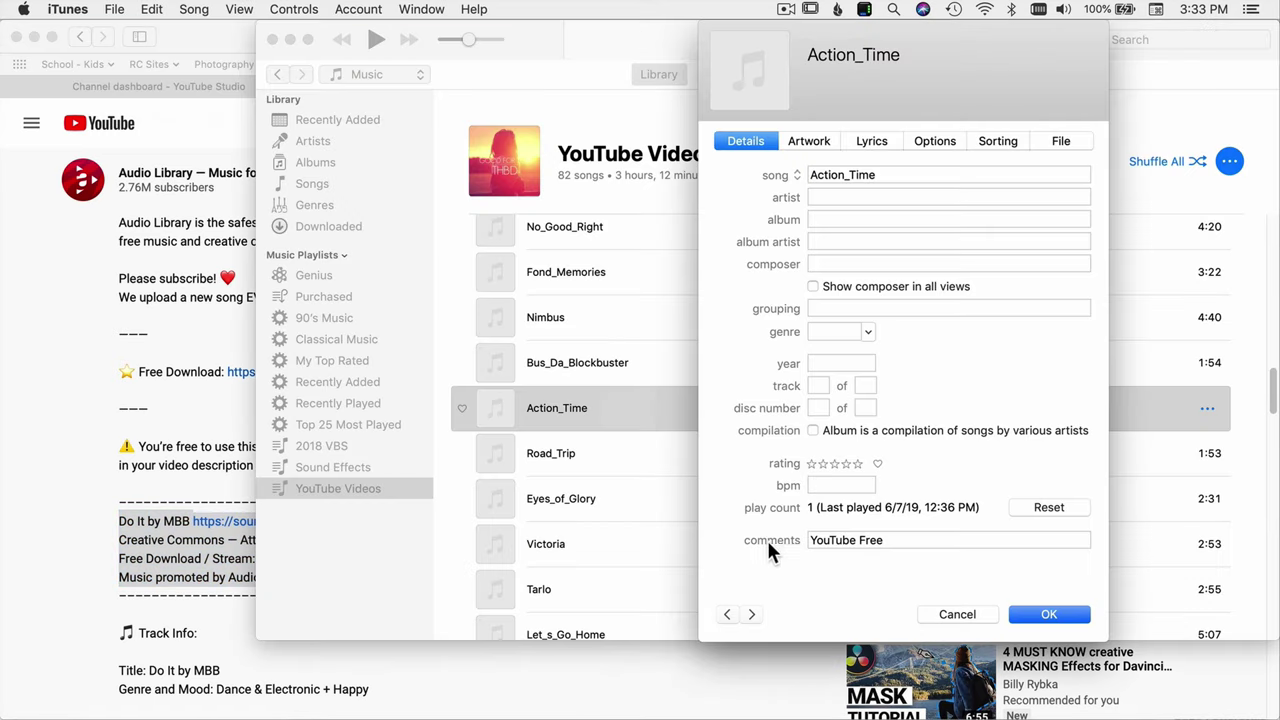
Confirm Action_Time's comments field in iTunes reads 'YouTube Free'
{"action": "left_click", "coordinate": [900, 540]}
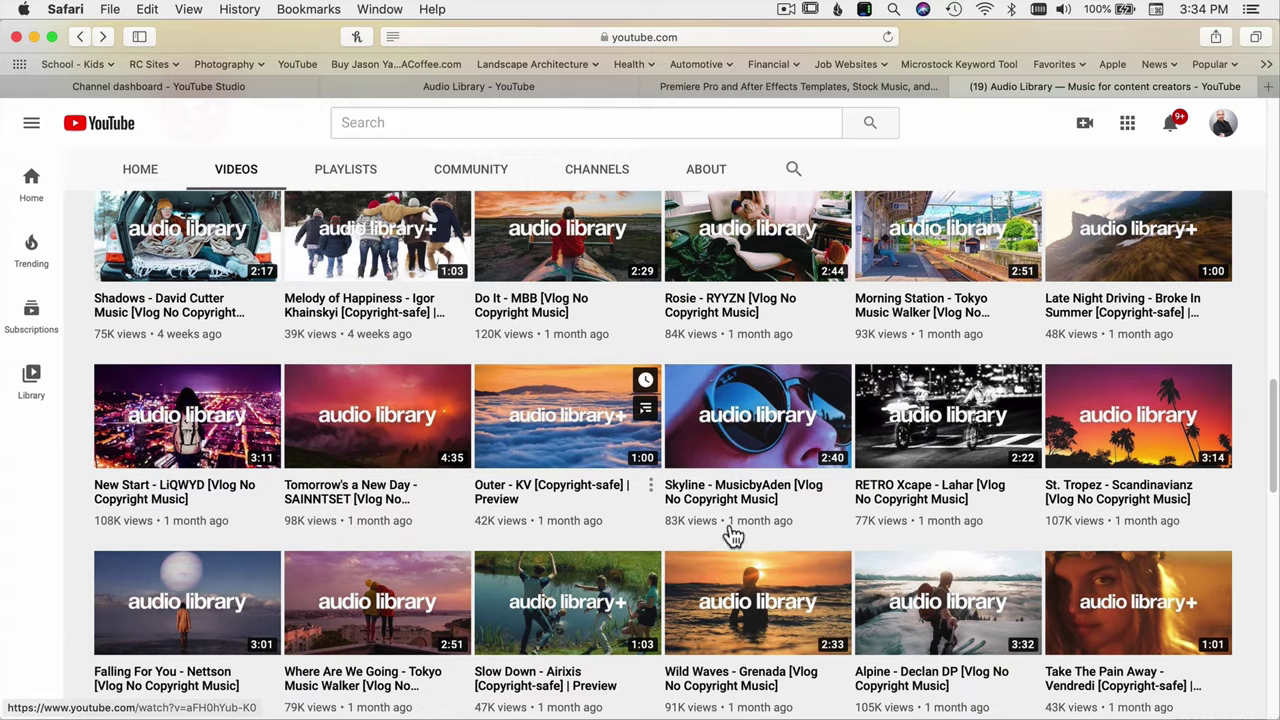
{"action": "scroll", "coordinate": [740, 530], "scroll_direction": "down", "scroll_amount": 7}
{"action": "scroll", "coordinate": [565, 580], "scroll_direction": "up", "scroll_amount": 9}
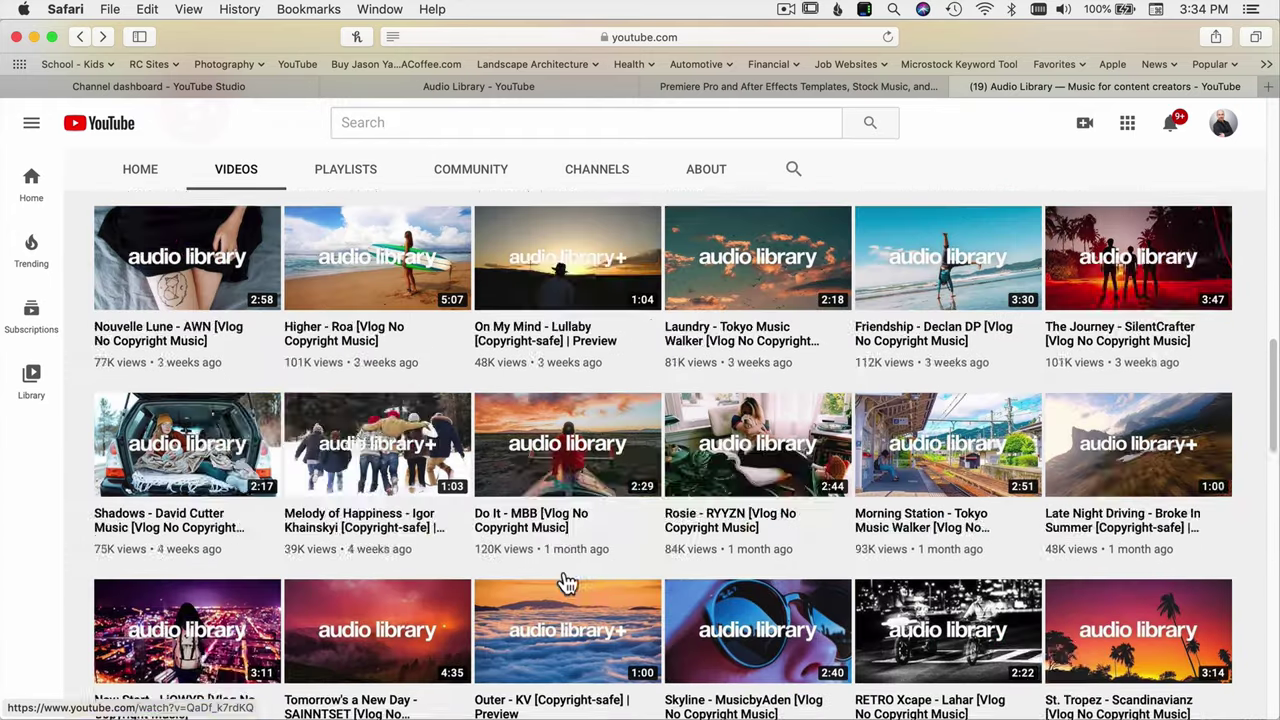
{"action": "scroll", "coordinate": [565, 580], "scroll_direction": "up", "scroll_amount": 10}
{"action": "scroll", "coordinate": [508, 480], "scroll_direction": "up", "scroll_amount": 3}
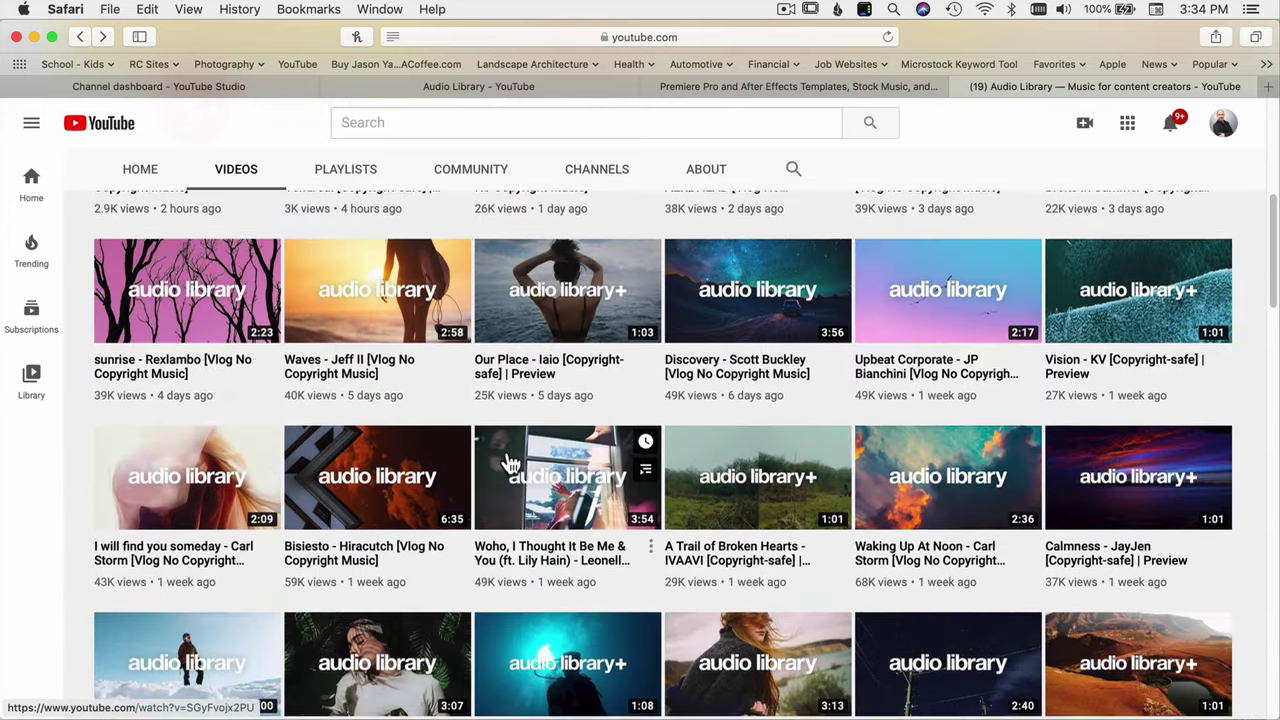
{"action": "scroll", "coordinate": [508, 460], "scroll_direction": "up", "scroll_amount": 2}
{"action": "scroll", "coordinate": [530, 418], "scroll_direction": "up", "scroll_amount": 3}
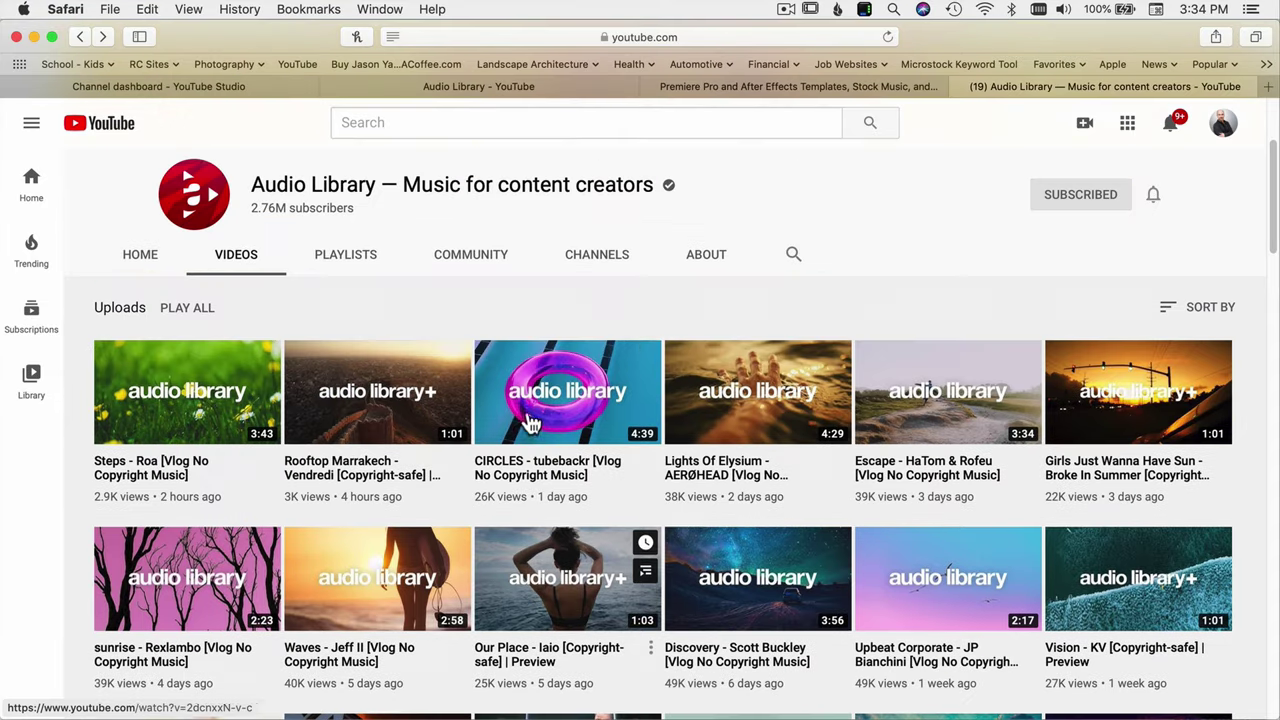